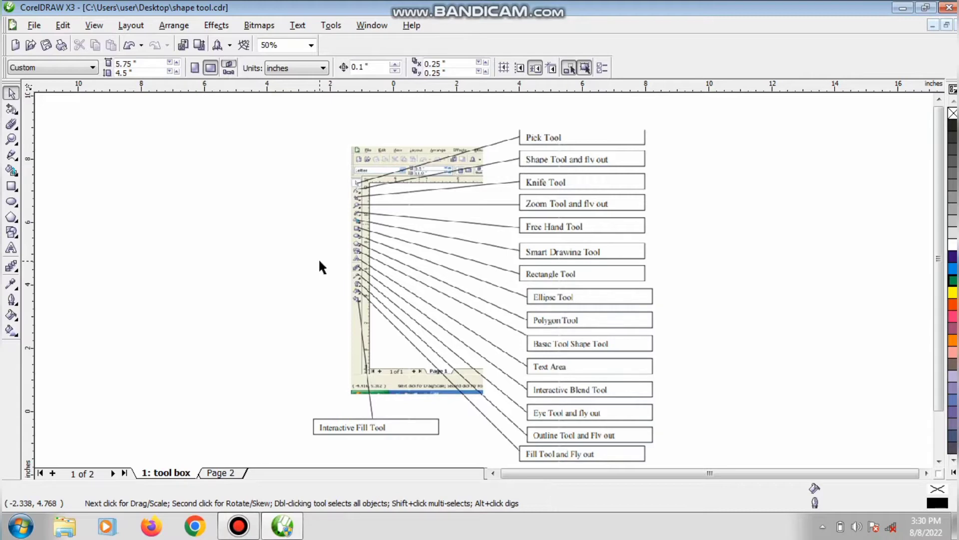
- Shift the toolbox diagram up and to the left, and switch through the Shape, Eraser and Crop tools
left_click_drag(387, 278, 345, 263)
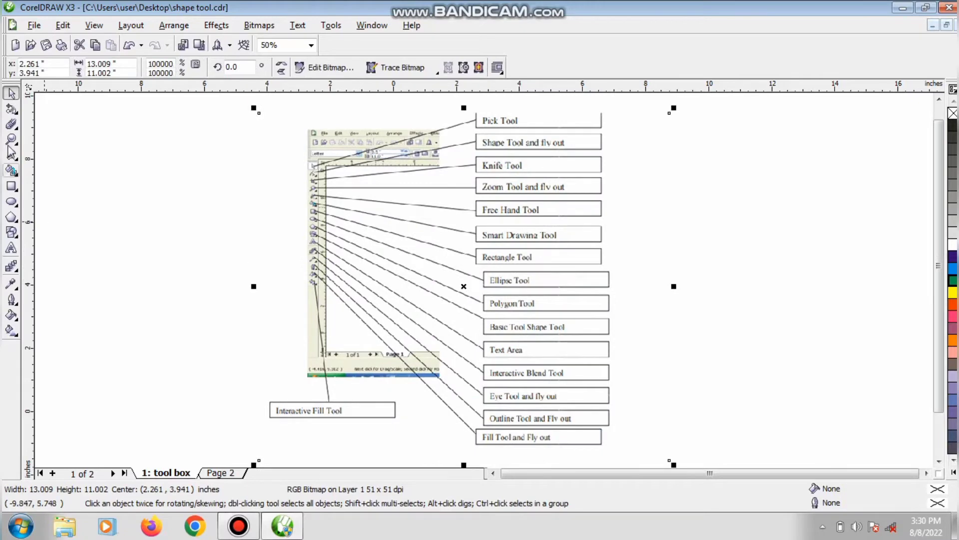
left_click(11, 108)
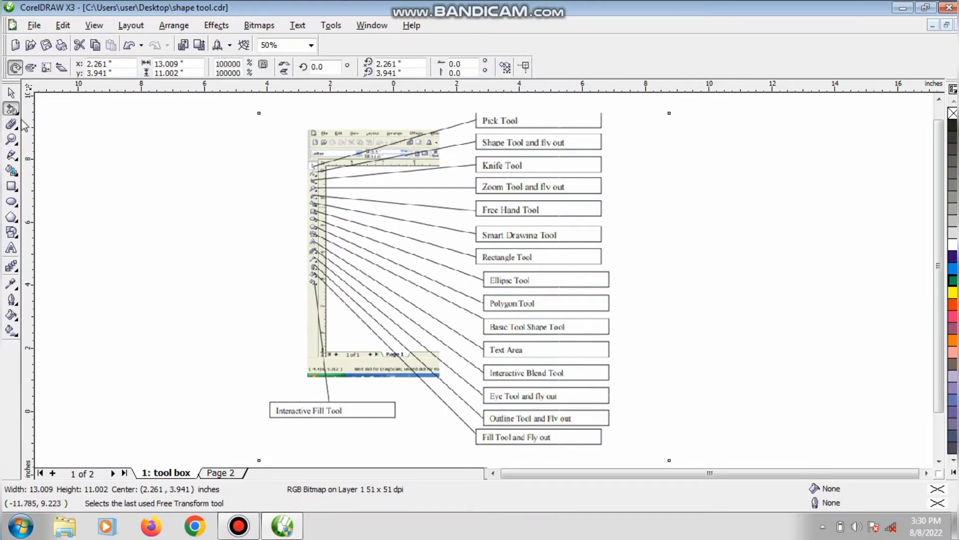
left_click(12, 110)
left_click(39, 111)
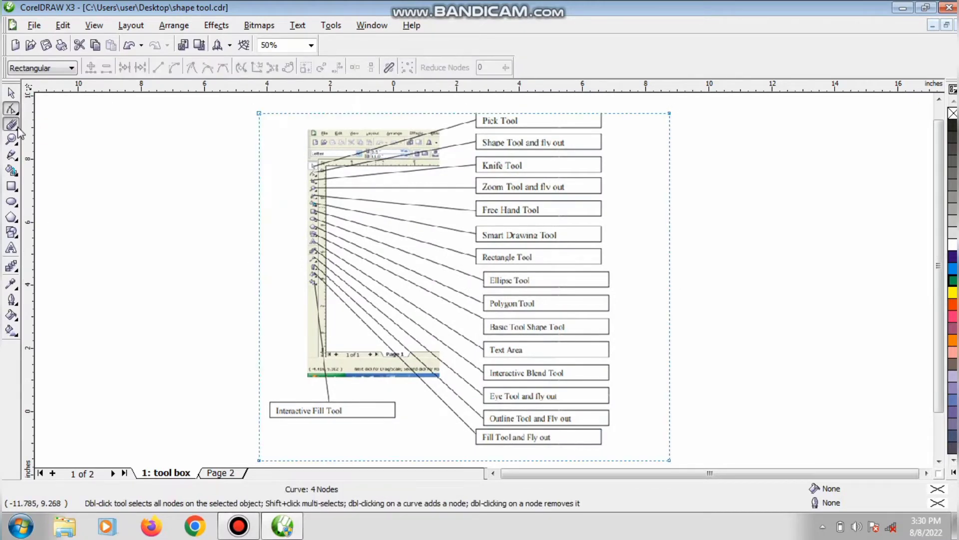
left_click(11, 124)
left_click(17, 128)
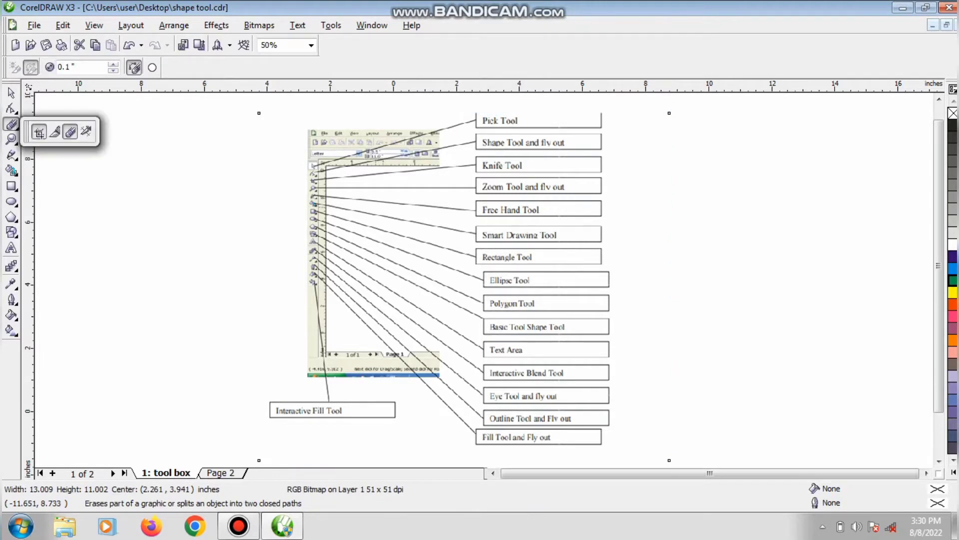
left_click(38, 132)
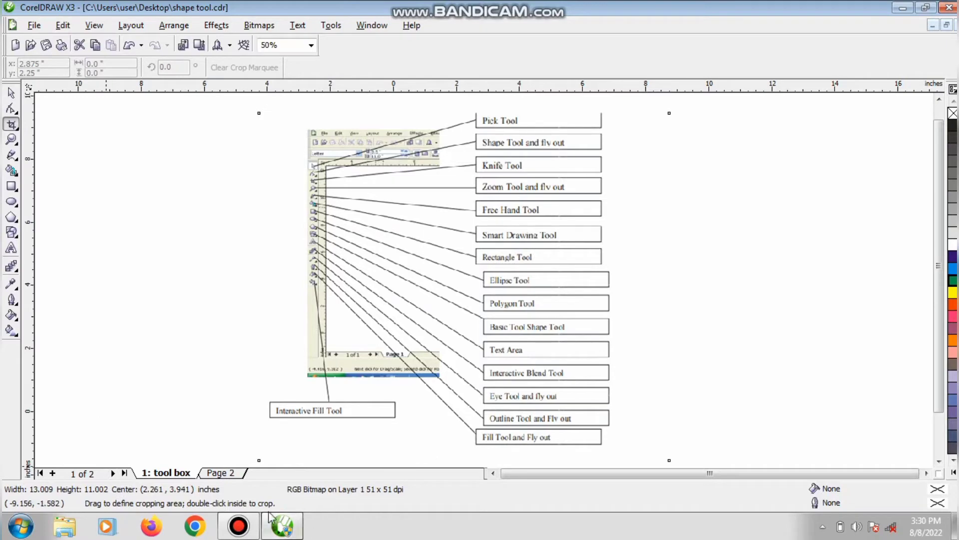
- On Page 2, draw a rectangle about 3.1 by 2.65 inches just above the page's upper-left corner
left_click(218, 472)
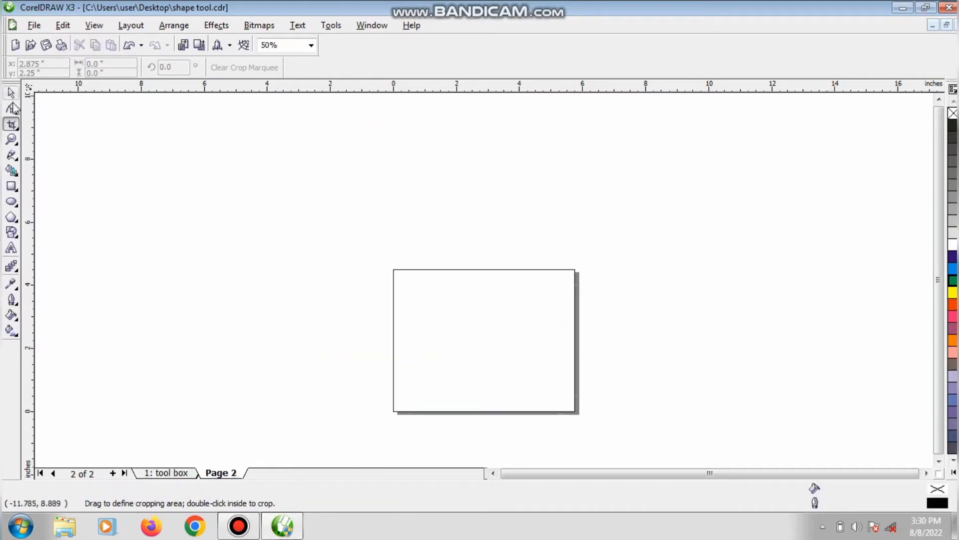
left_click(11, 94)
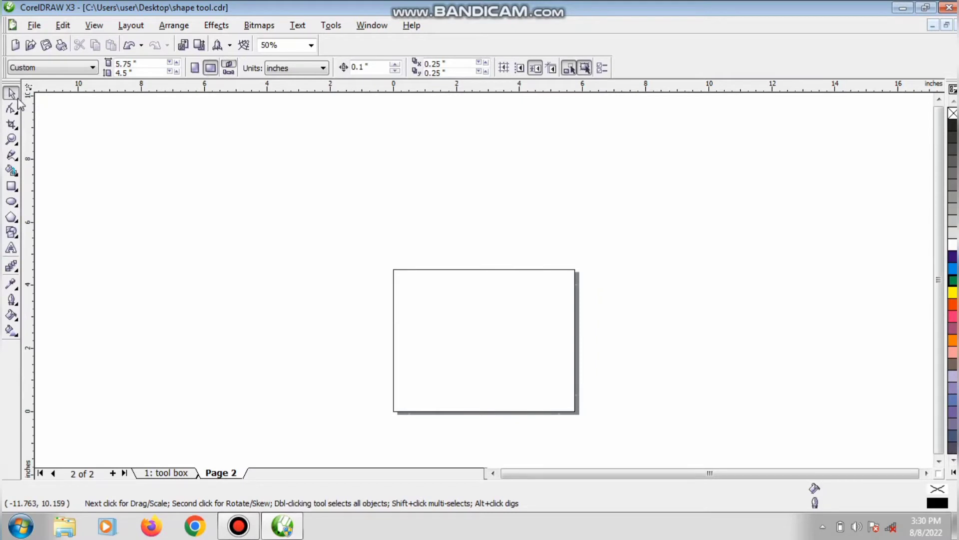
left_click(11, 186)
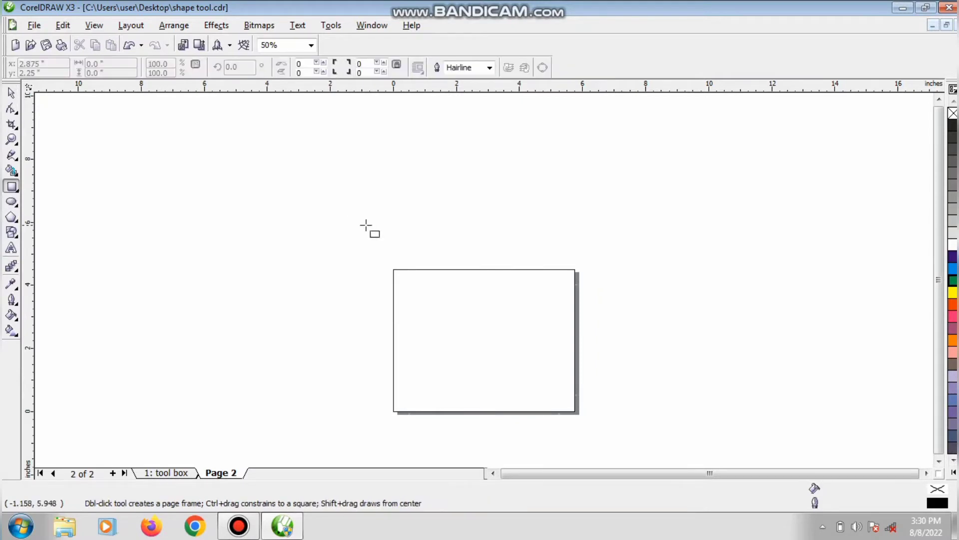
left_click_drag(334, 182, 434, 264)
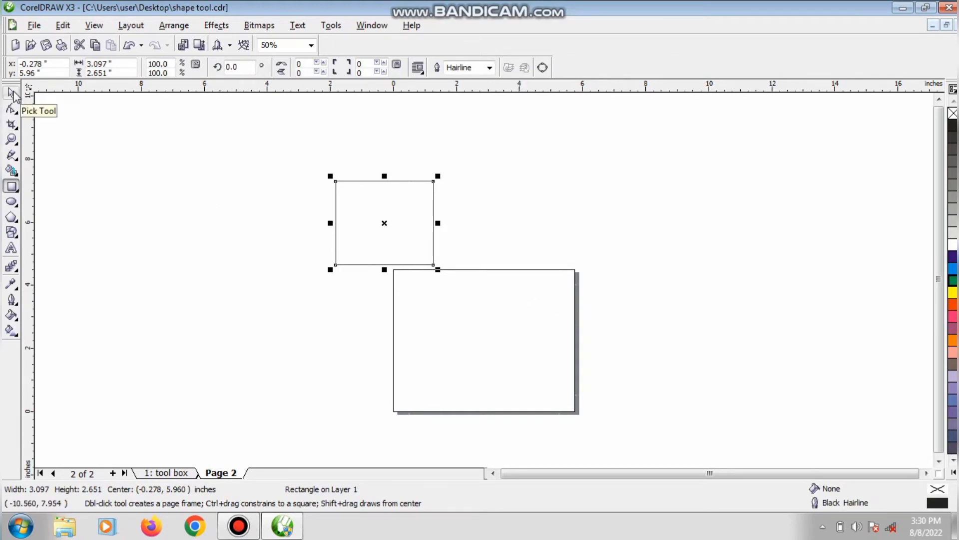
- Nudge the rectangle down and to the right and enlarge it to about 3.24 by 2.78 inches
left_click(12, 93)
mouse_move(373, 217)
left_mouse_down()
mouse_move(533, 315)
mouse_move(489, 318)
mouse_move(382, 226)
left_mouse_up()
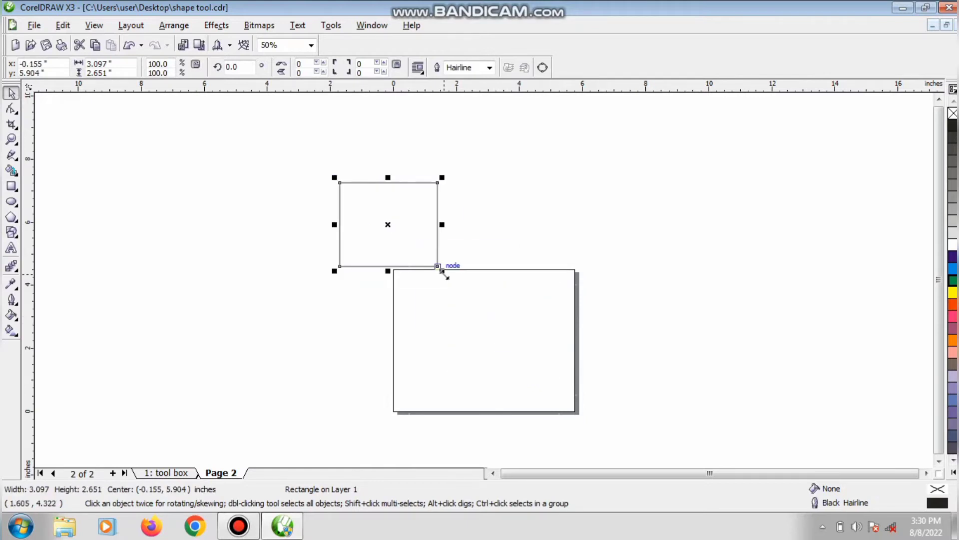
mouse_move(443, 270)
left_mouse_down()
mouse_move(372, 225)
mouse_move(448, 306)
mouse_move(444, 274)
left_mouse_up()
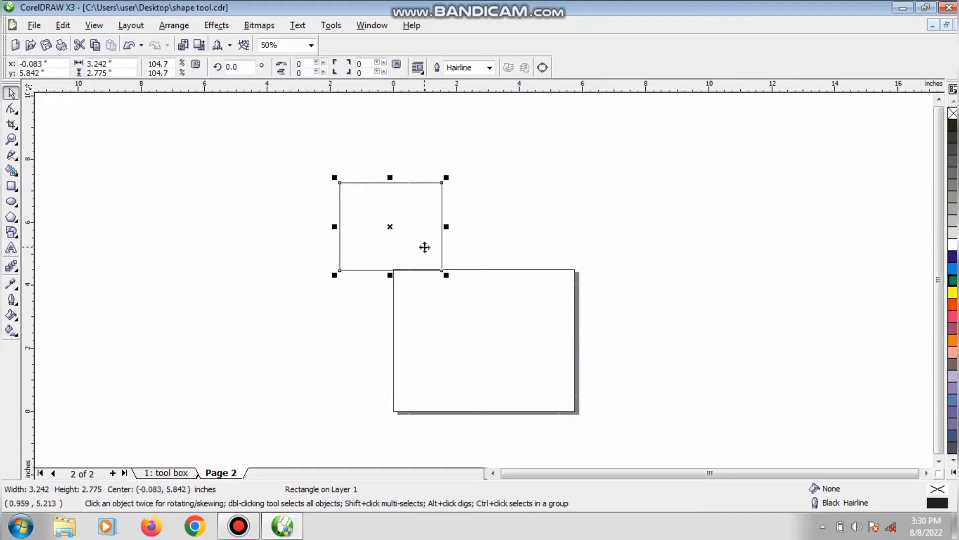
- Skew the rectangle vertically and horizontally into a parallelogram about 4.93 by 4.12 inches, and place it above the page's upper-left corner
left_click(424, 243)
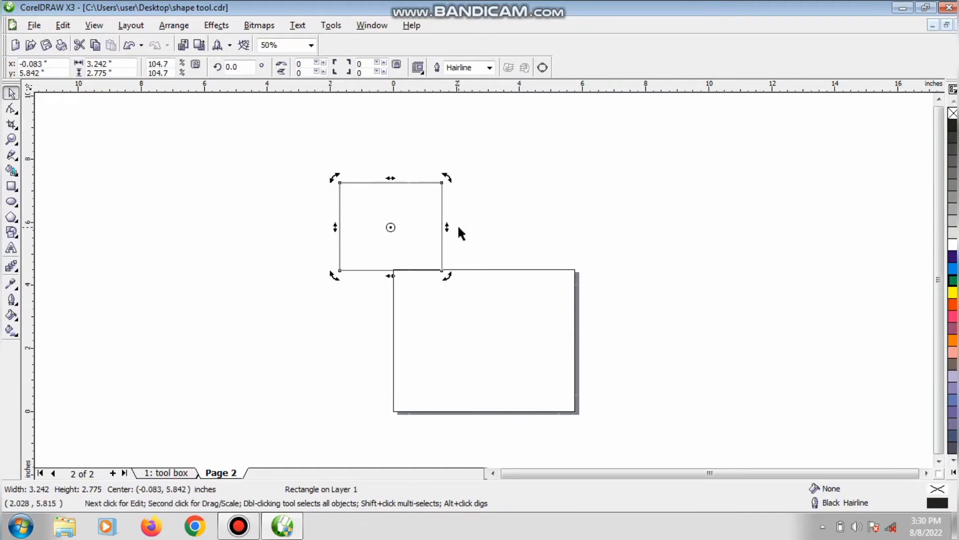
left_click_drag(449, 230, 448, 141)
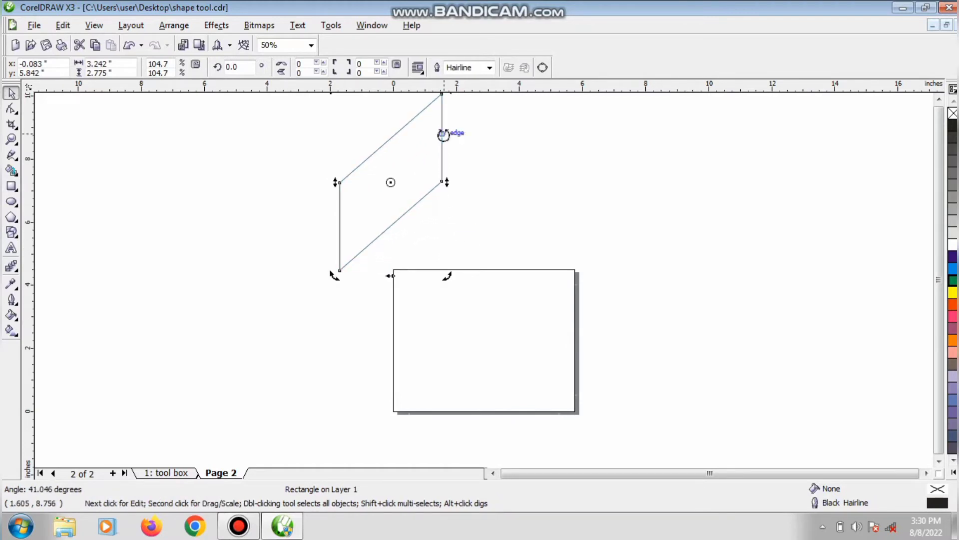
left_click_drag(388, 275, 525, 210)
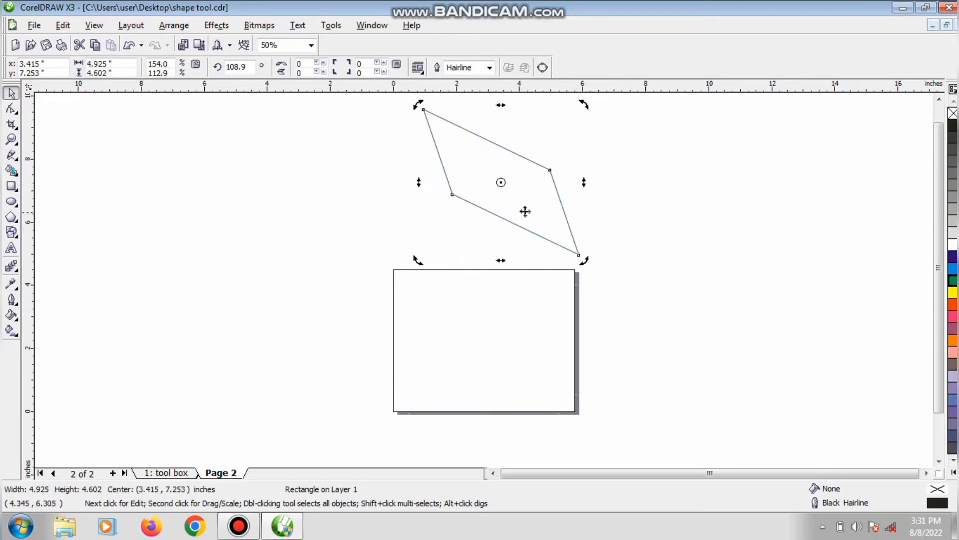
left_click_drag(419, 182, 415, 269)
left_click_drag(584, 230, 549, 301)
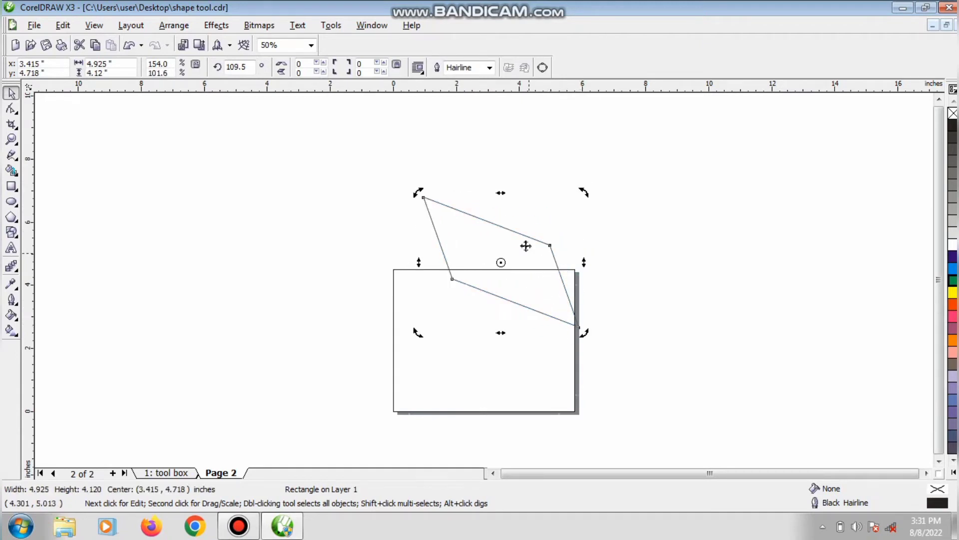
left_click_drag(525, 247, 424, 195)
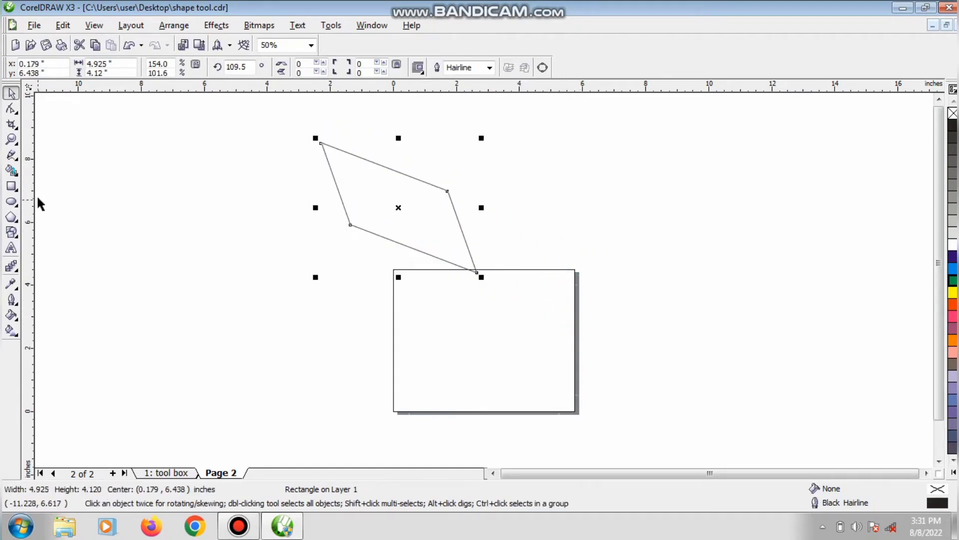
- Create a vertically skewed copy of the parallelogram, about 4.93 by 3.44 inches, overlapping the original
left_click(445, 224)
left_click(449, 225)
left_click(446, 225)
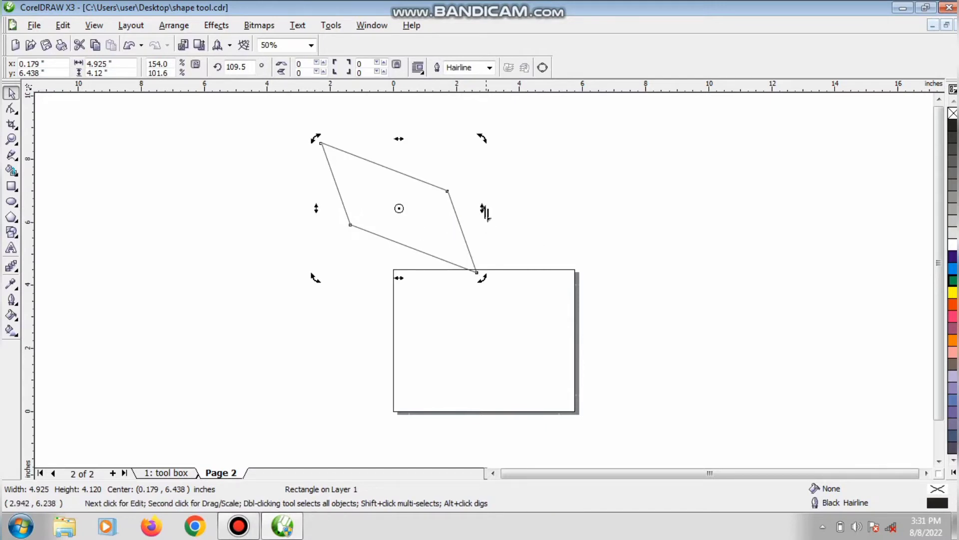
left_click_drag(484, 211, 412, 132)
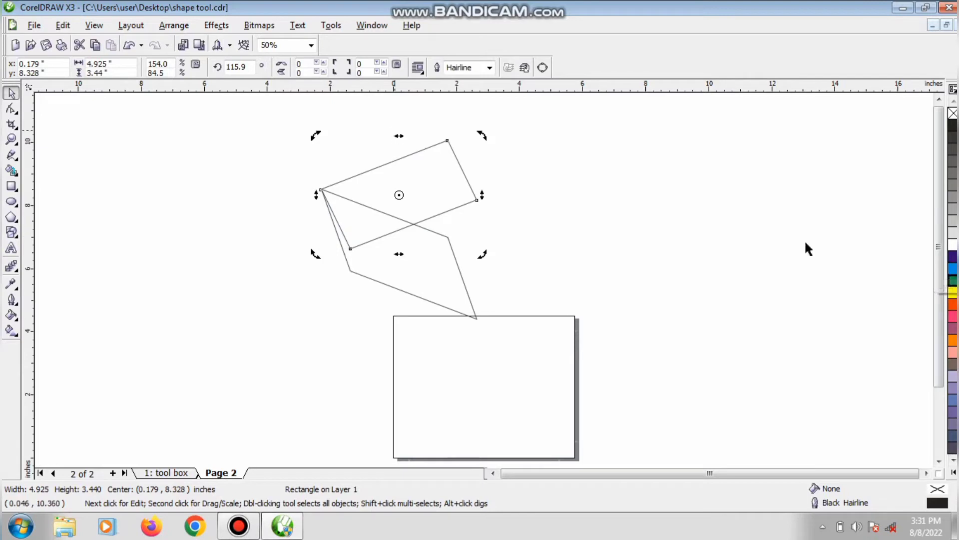
- Fill the skewed copy with blue and the original parallelogram with yellow
left_click(953, 256)
left_click(458, 266)
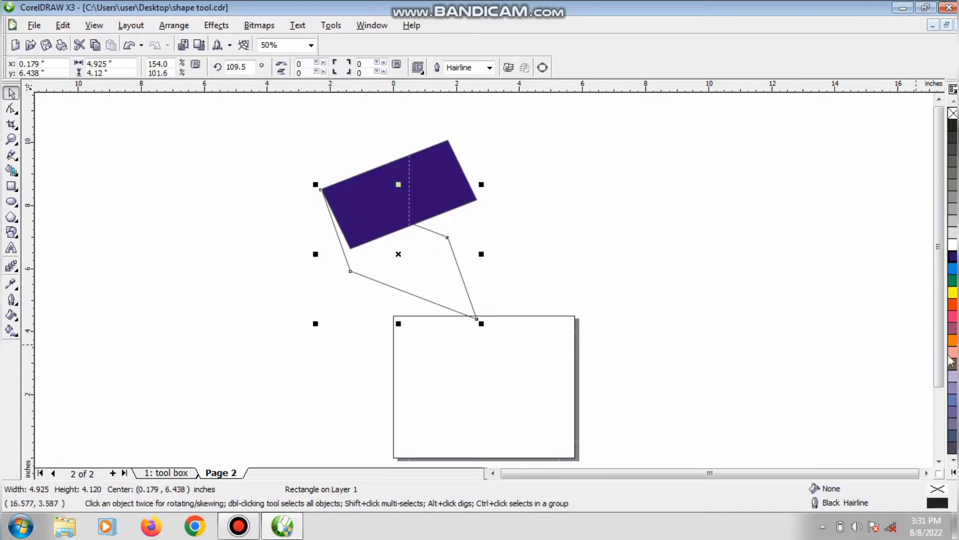
left_click(953, 293)
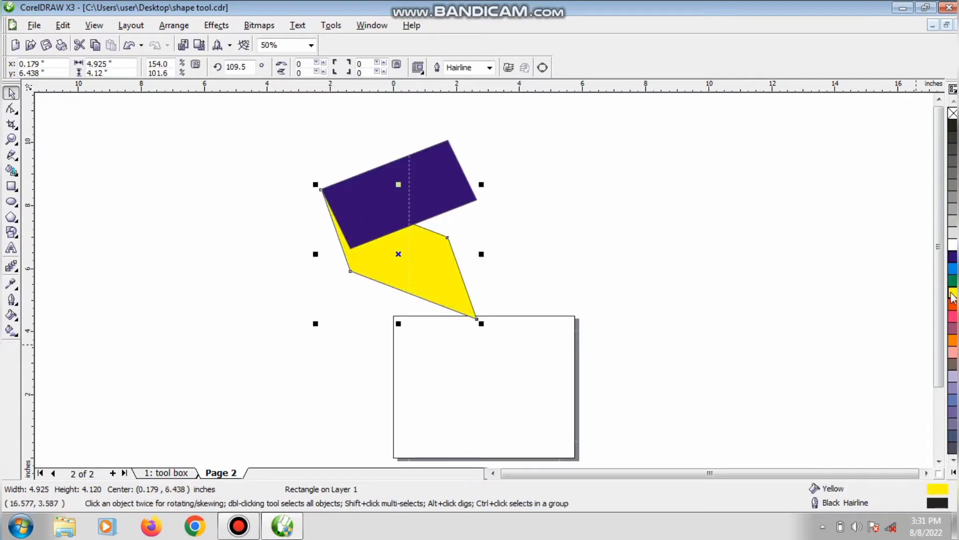
left_click(548, 255)
- Shrink both coloured shapes together to about 1.27 by 1.47 inches and place them in the page's upper-left corner
left_click(427, 205)
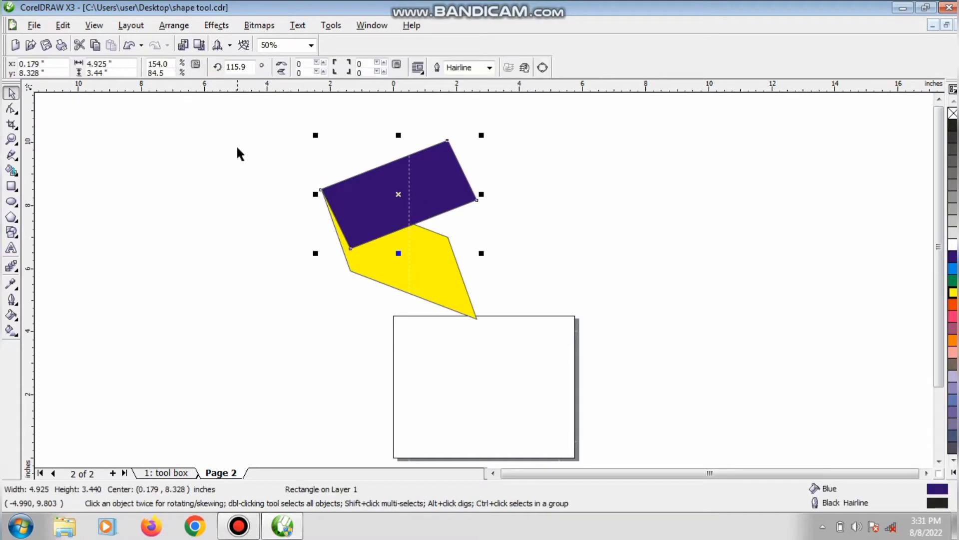
left_click_drag(252, 117, 535, 413)
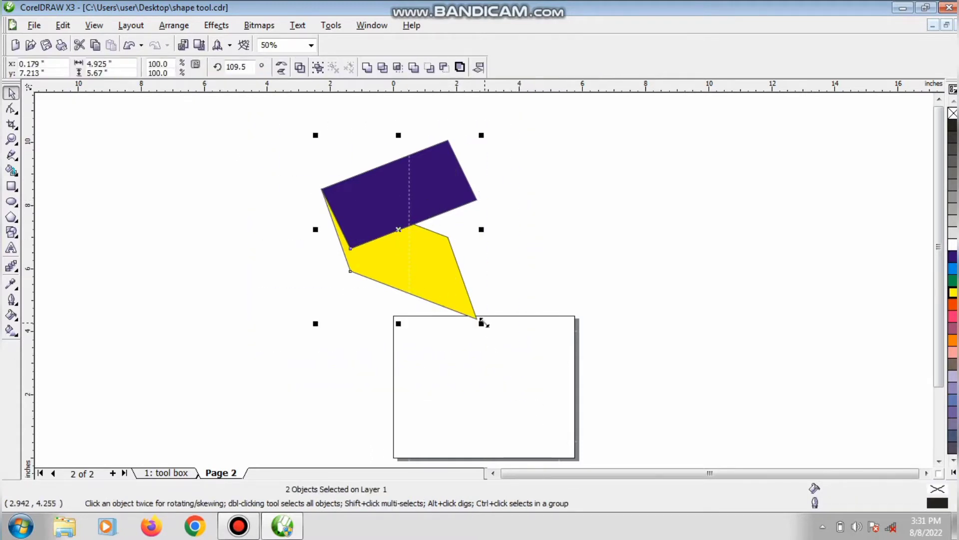
left_click_drag(483, 323, 425, 339)
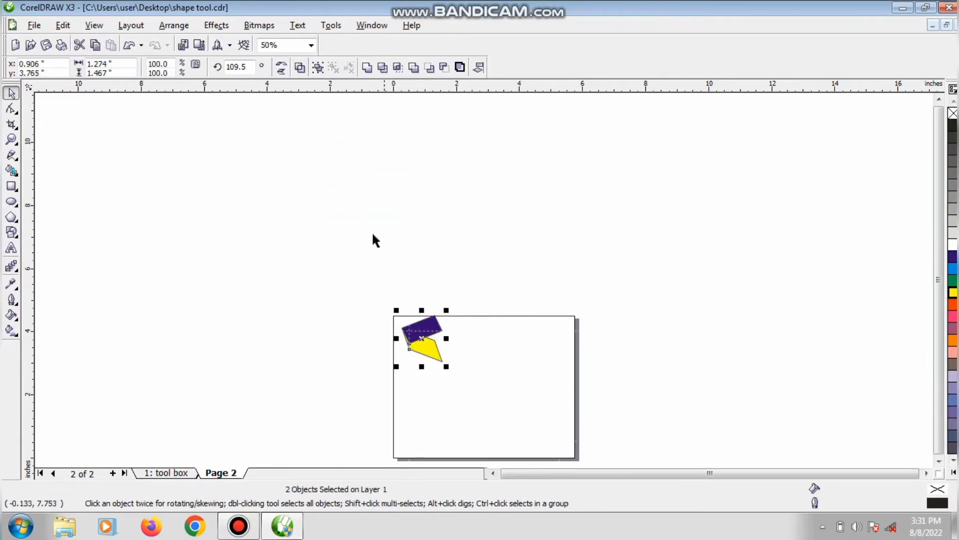
left_click(440, 363)
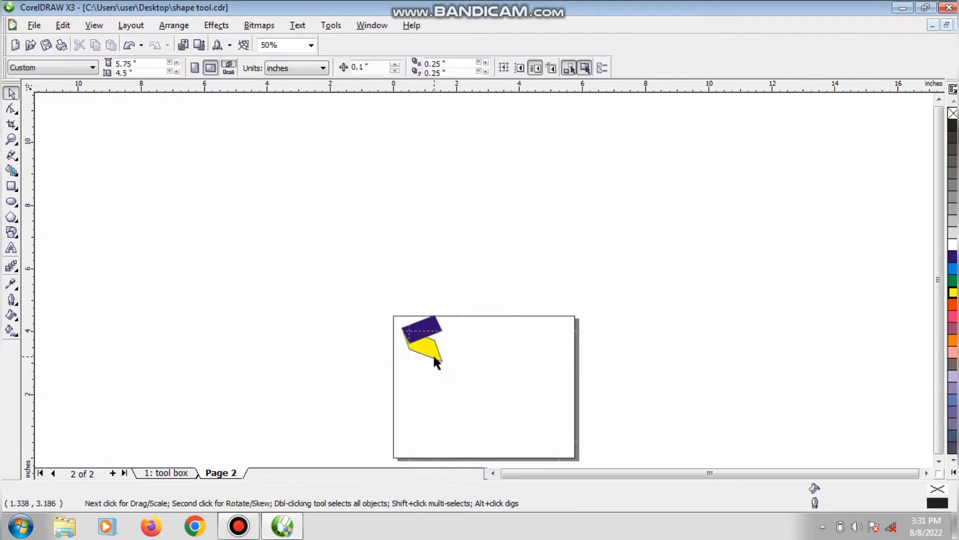
left_click(431, 352)
- Draw a rectangle about 3.05 by 2.47 inches above the page and set the roundness of all its corners to 20
left_click(11, 186)
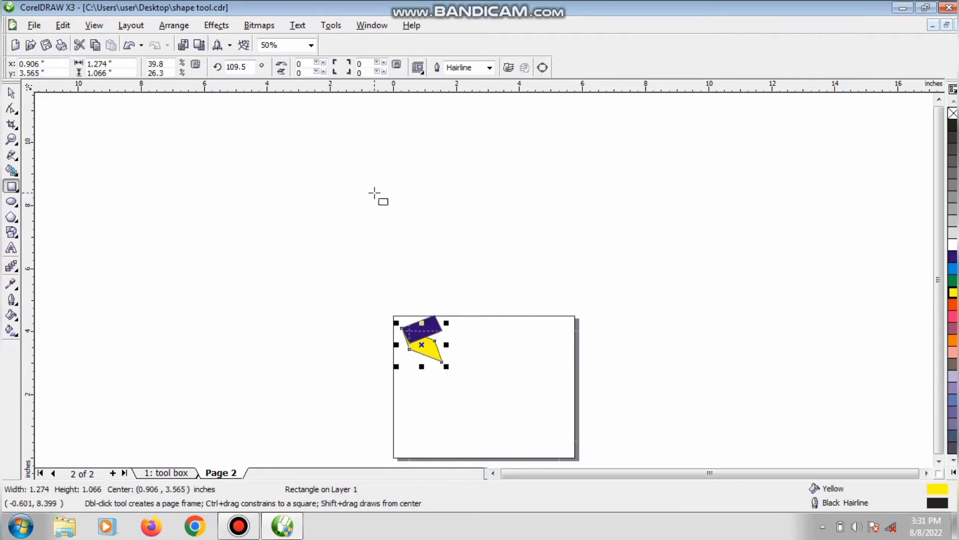
left_click_drag(375, 193, 472, 270)
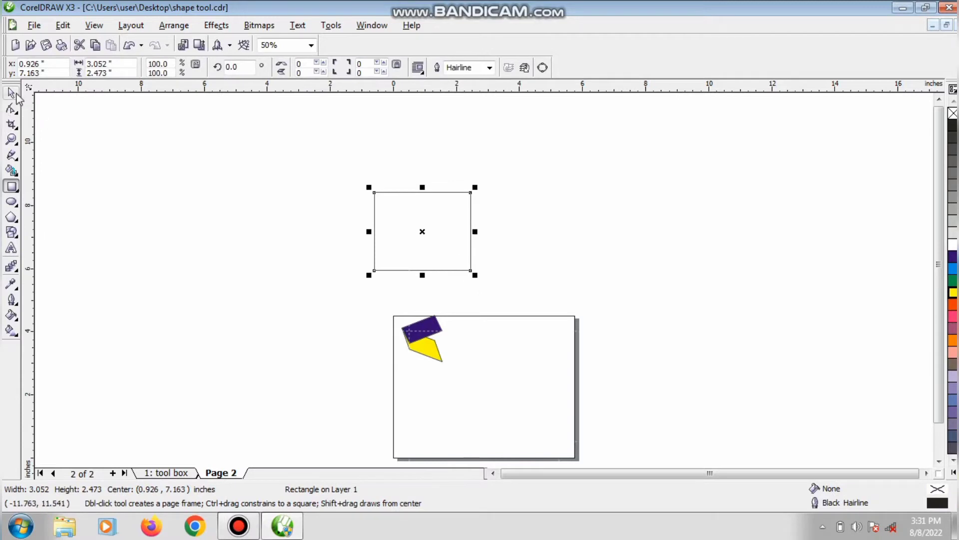
left_click(11, 93)
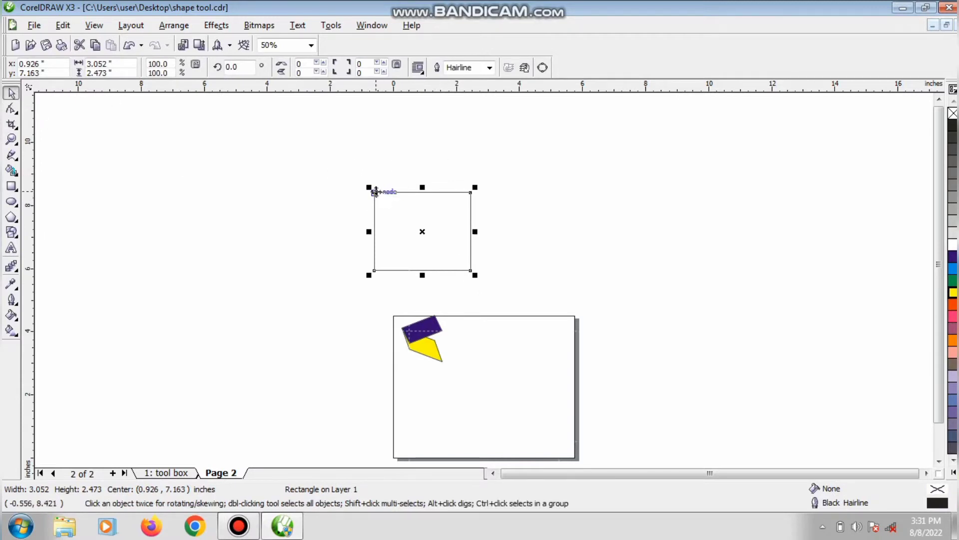
double_click(311, 64)
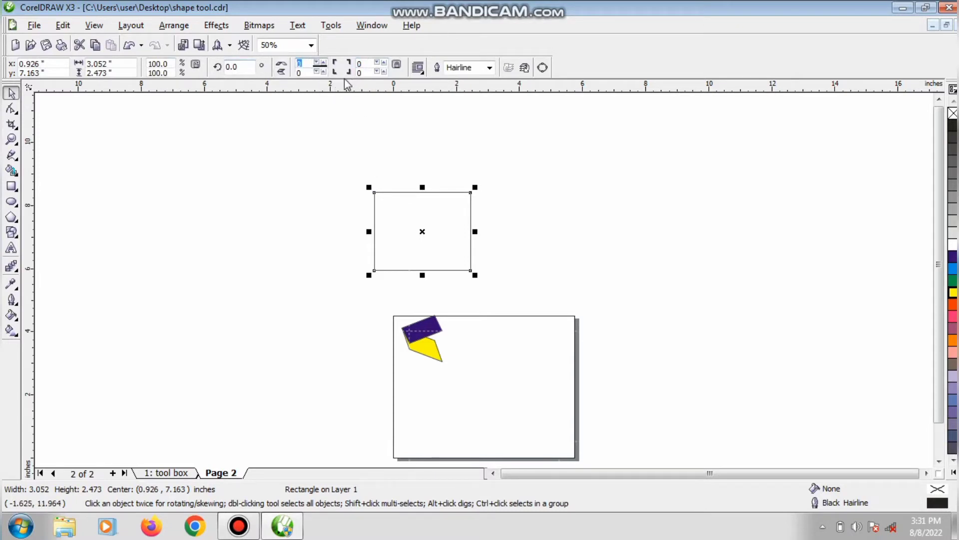
type("20")
key("Return")
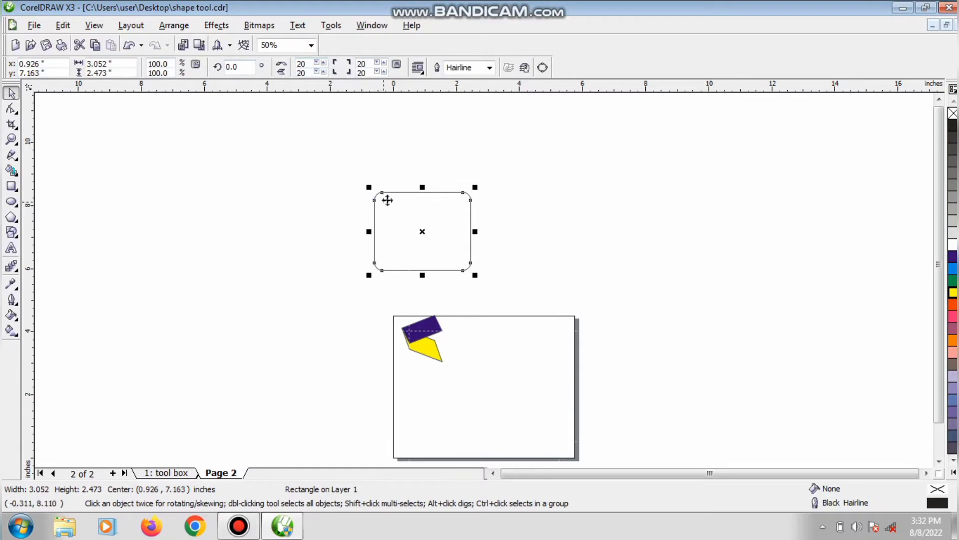
- Set the rounded rectangle's outline width to 8.0 pt
left_click(7, 141)
left_click_drag(343, 171, 490, 293)
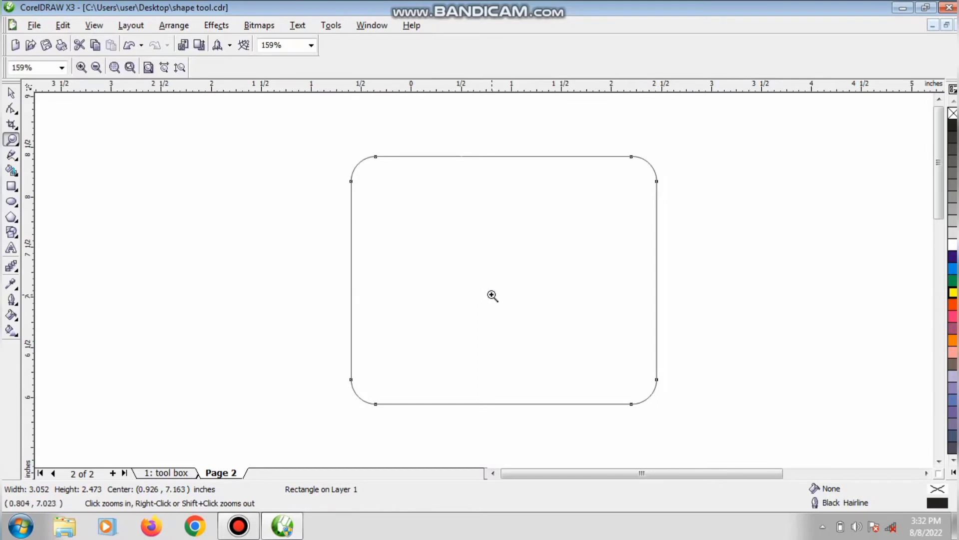
key("space")
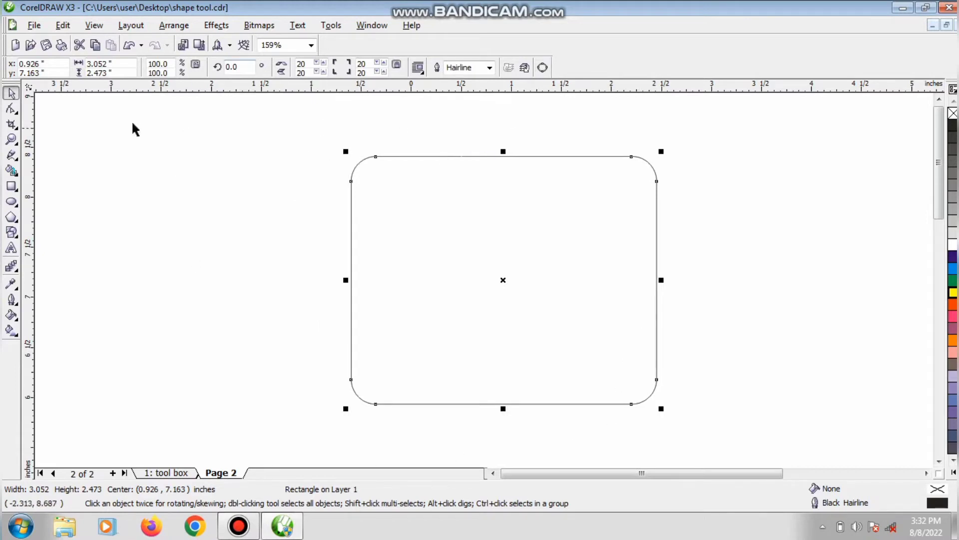
left_click(490, 67)
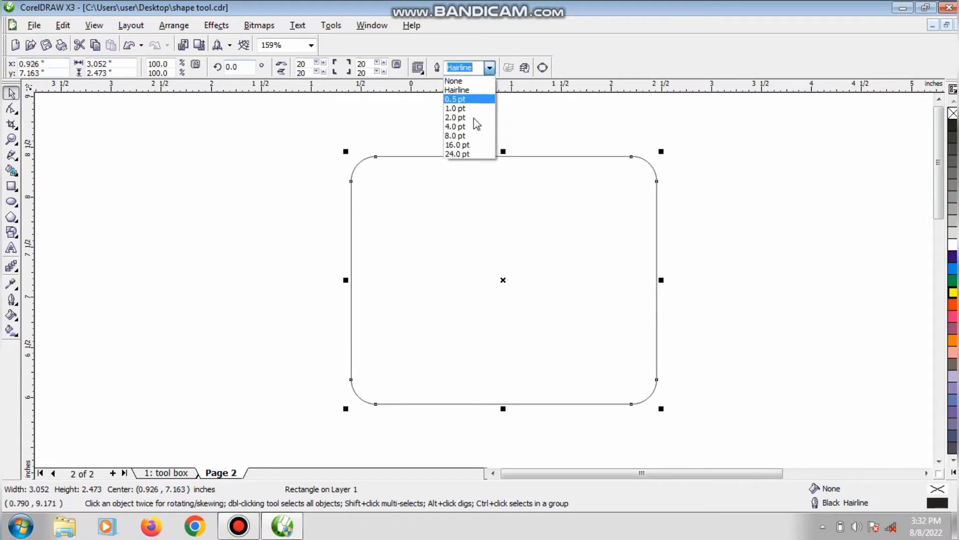
left_click(469, 139)
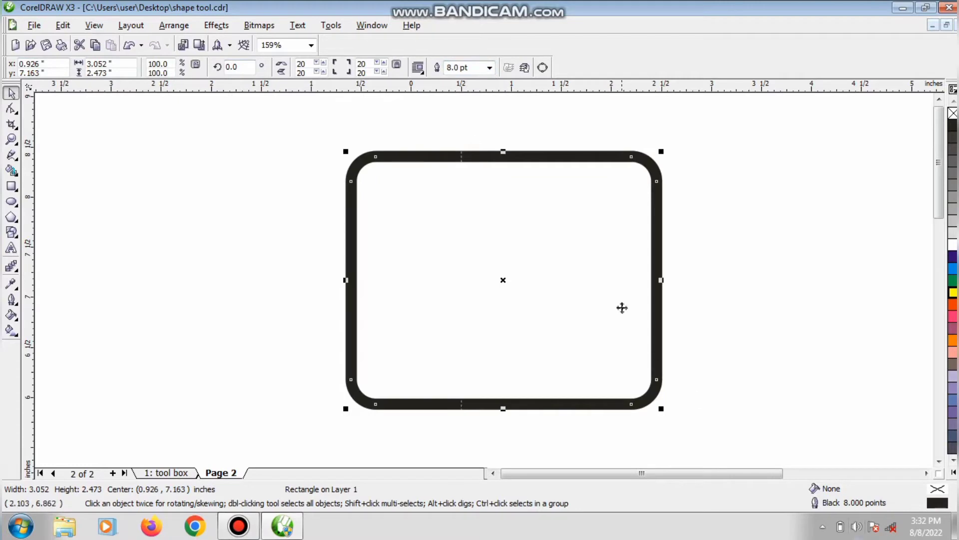
- Move the rounded rectangle down and to the left of its current place and fill it with green
scroll(640, 318, "down", 2)
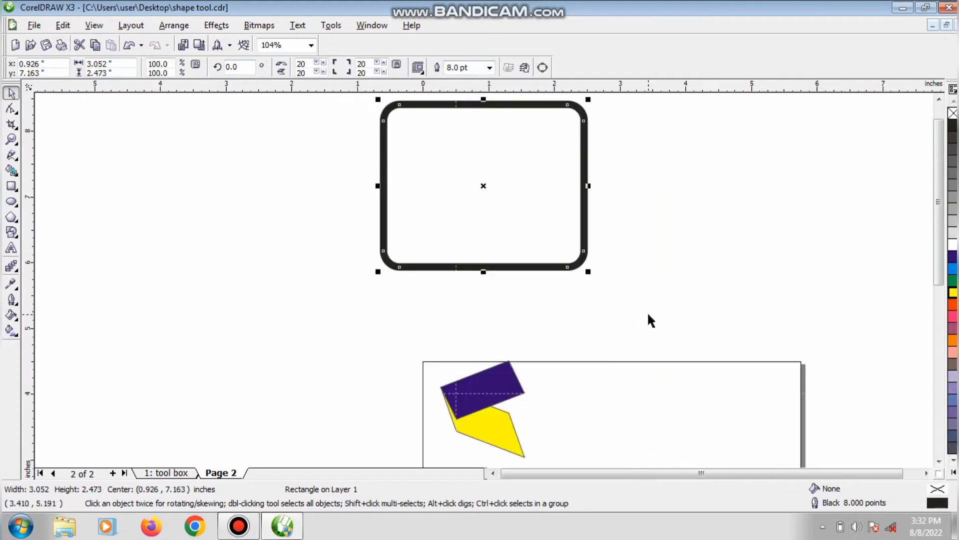
left_click_drag(550, 219, 422, 240)
left_click(954, 284)
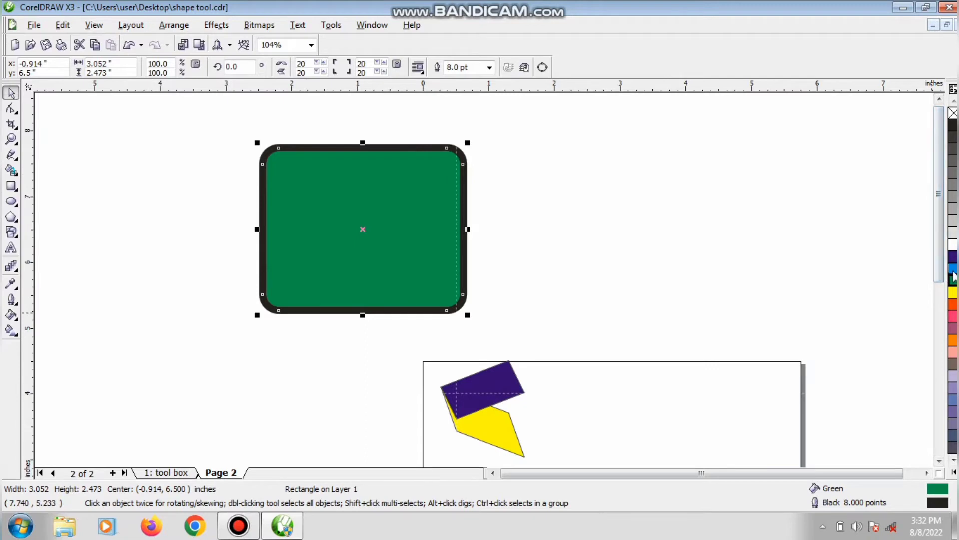
- Fill the rounded rectangle with yellow, trying red and Twilight Blue for its outline before settling on cyan
left_click(953, 292)
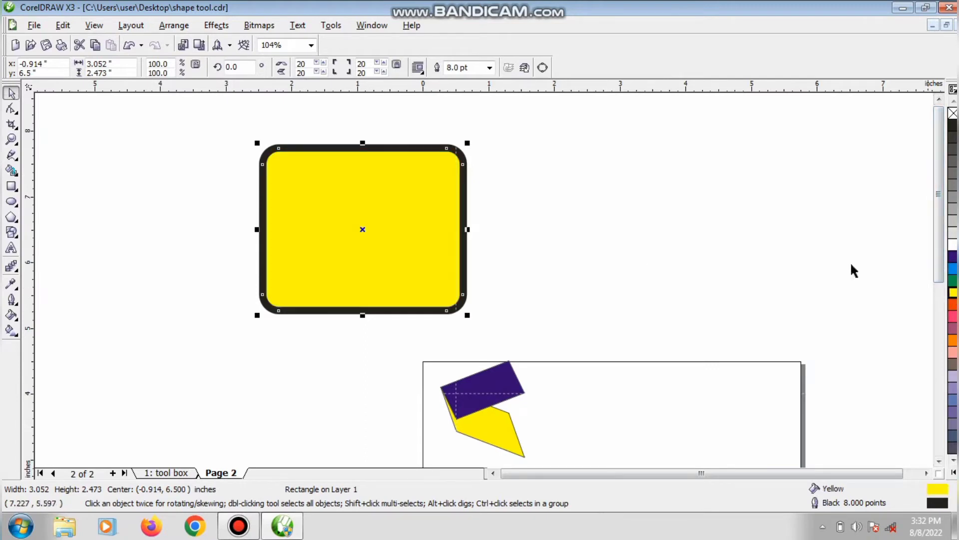
right_click(953, 304)
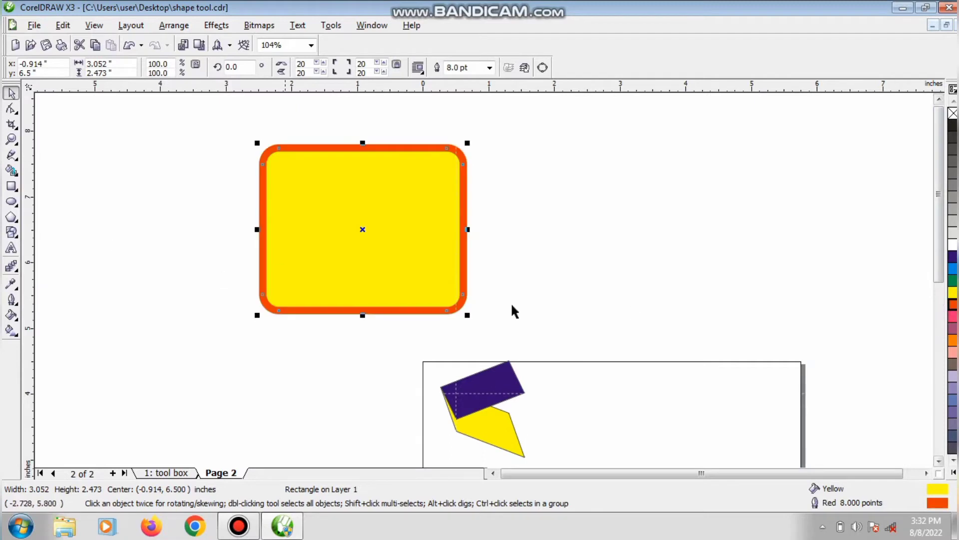
right_click(953, 388)
right_click(953, 426)
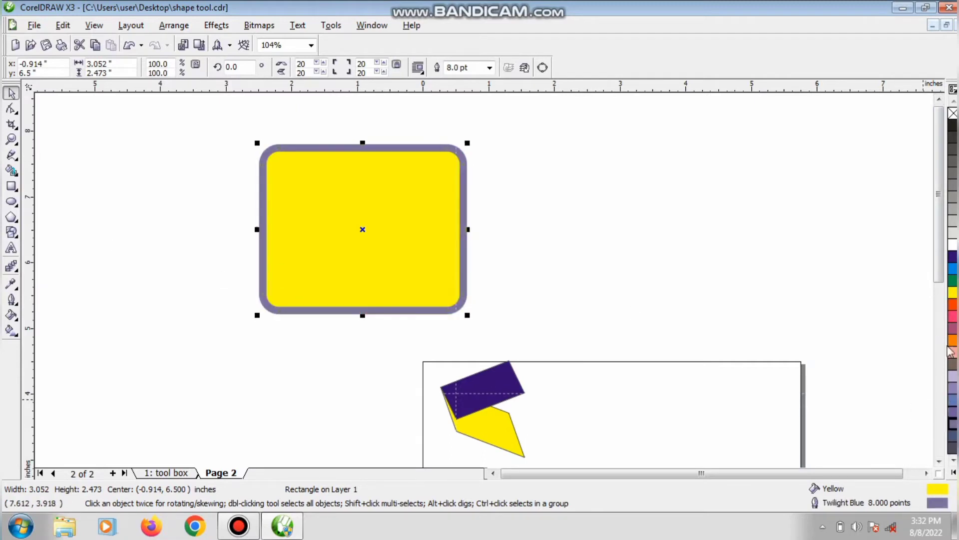
right_click(953, 268)
- Shrink the rounded rectangle to about 1.18 by 0.95 inches and place it on the page beside the coloured shapes
left_click_drag(375, 204, 611, 186)
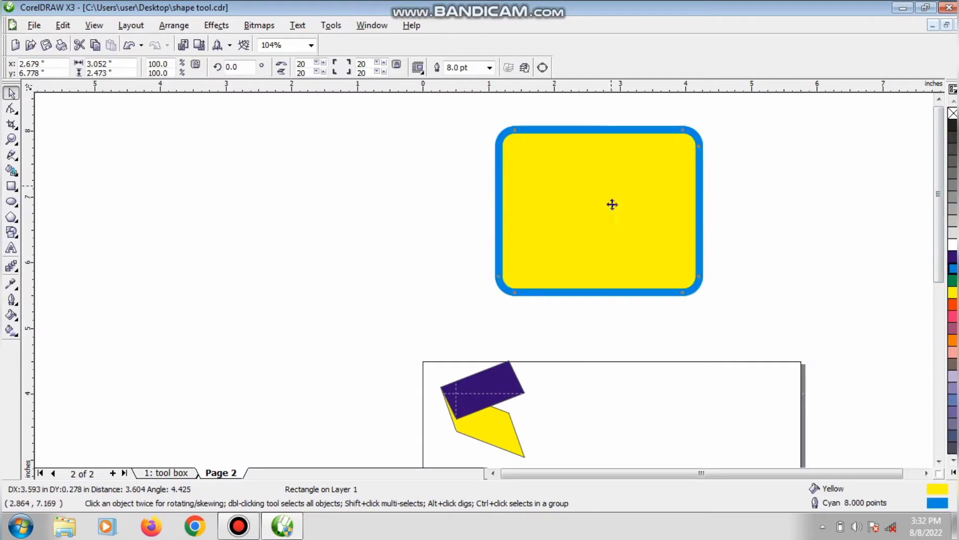
left_click_drag(706, 294, 599, 234)
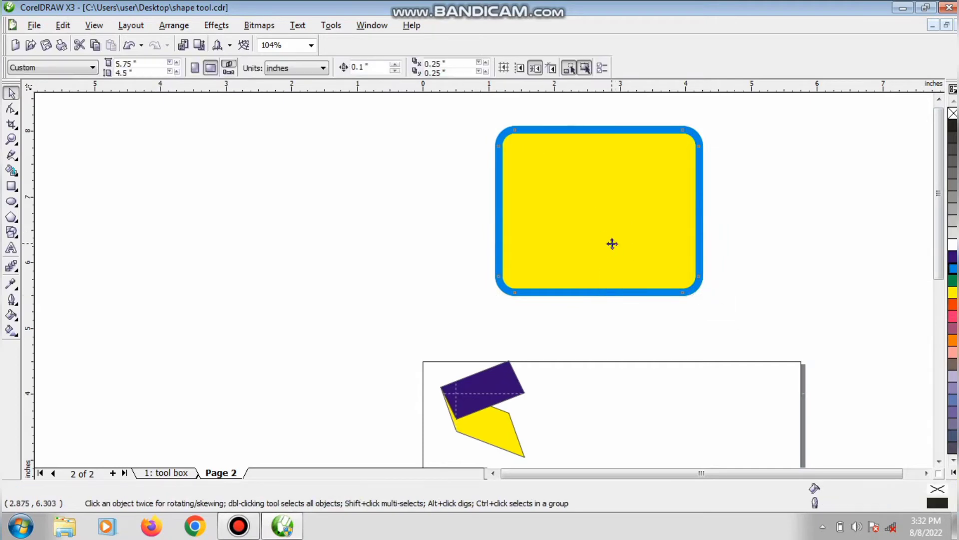
left_click(611, 243)
left_click_drag(703, 296, 582, 197)
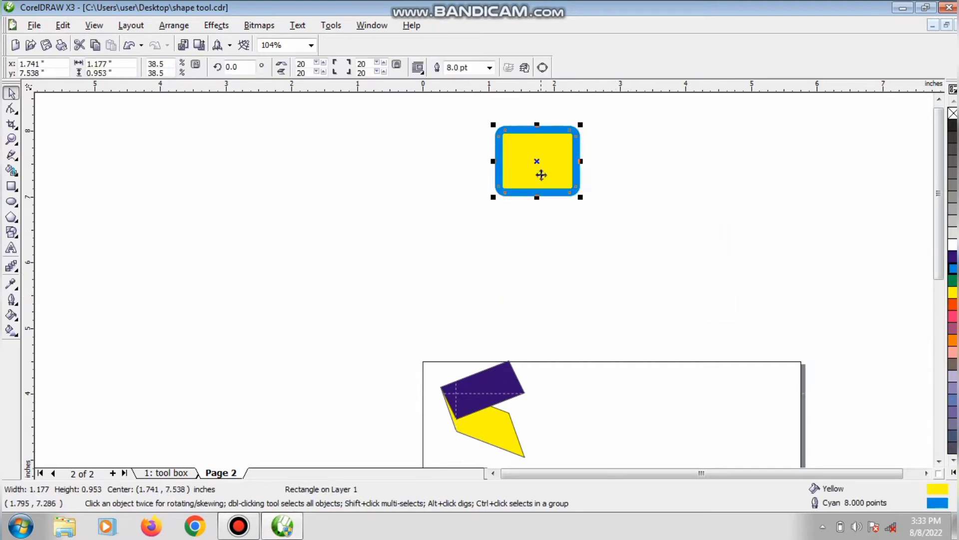
left_click_drag(542, 171, 597, 433)
scroll(902, 318, "down", 3)
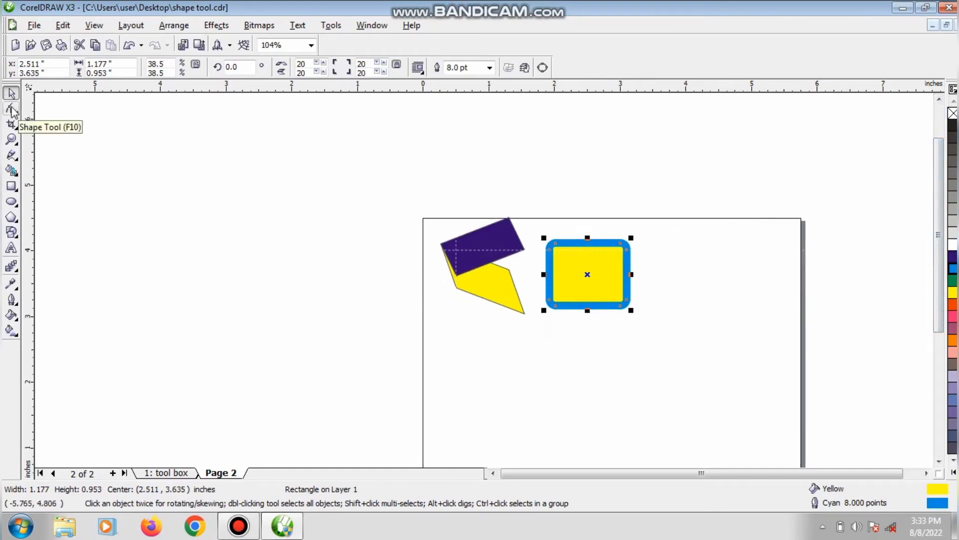
- Draw a rectangle about 3.10 by 1.73 inches in the empty area to the left of the page
left_click(11, 186)
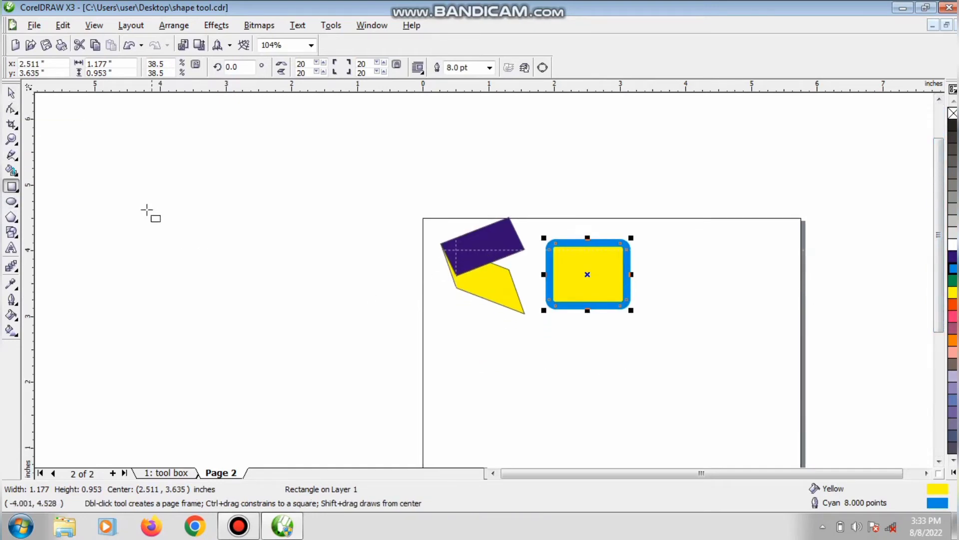
left_click_drag(140, 204, 343, 329)
left_click_drag(343, 325, 344, 317)
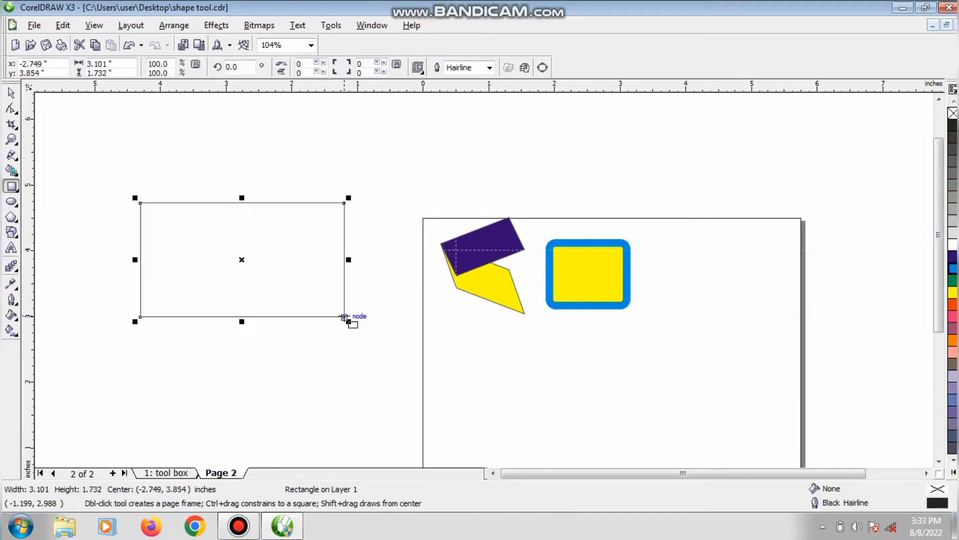
- Round all corners of the new rectangle to a roundness of about 57 with the Shape tool
left_click(11, 109)
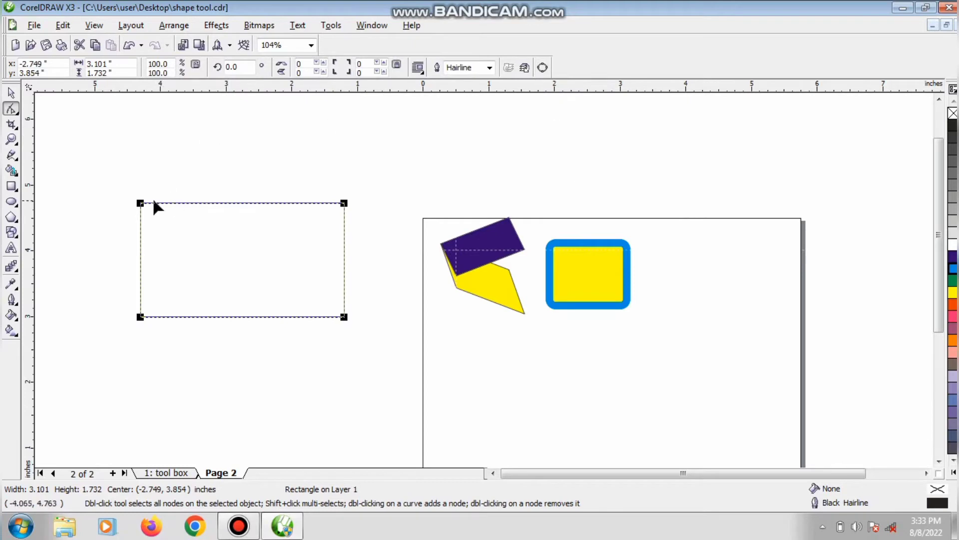
left_click_drag(141, 204, 242, 232)
left_click_drag(179, 231, 150, 236)
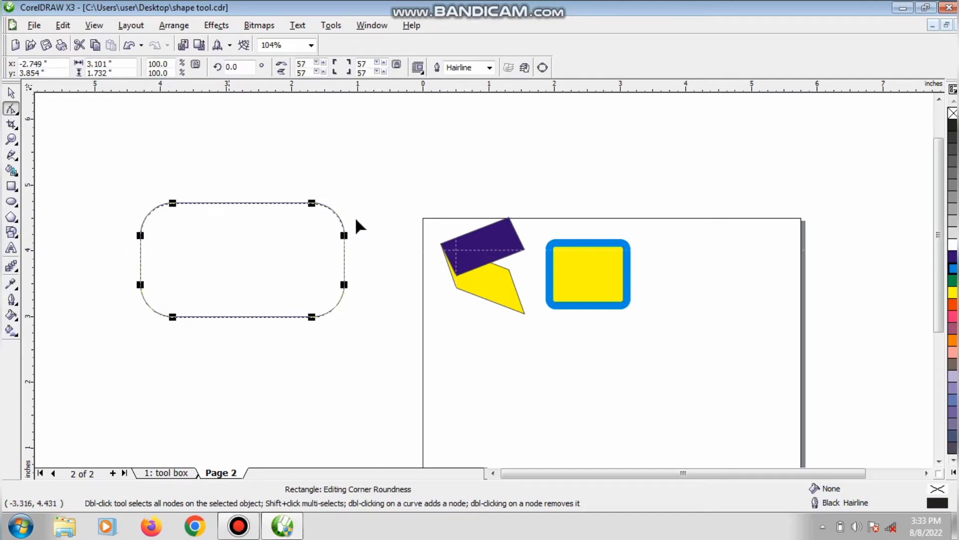
- Convert the rounded rectangle to curves and pull its two top nodes upward and two right-hand nodes inward
left_click(543, 69)
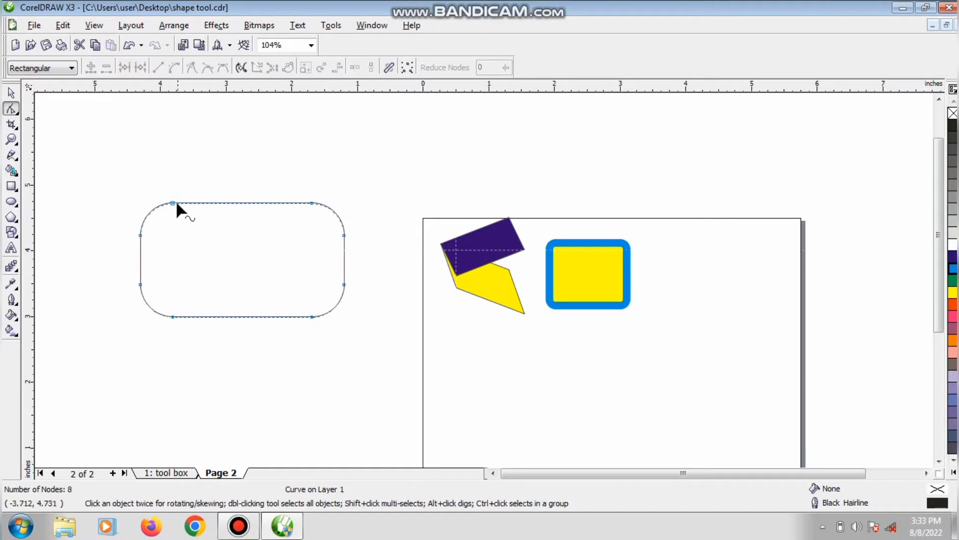
left_click_drag(176, 204, 173, 125)
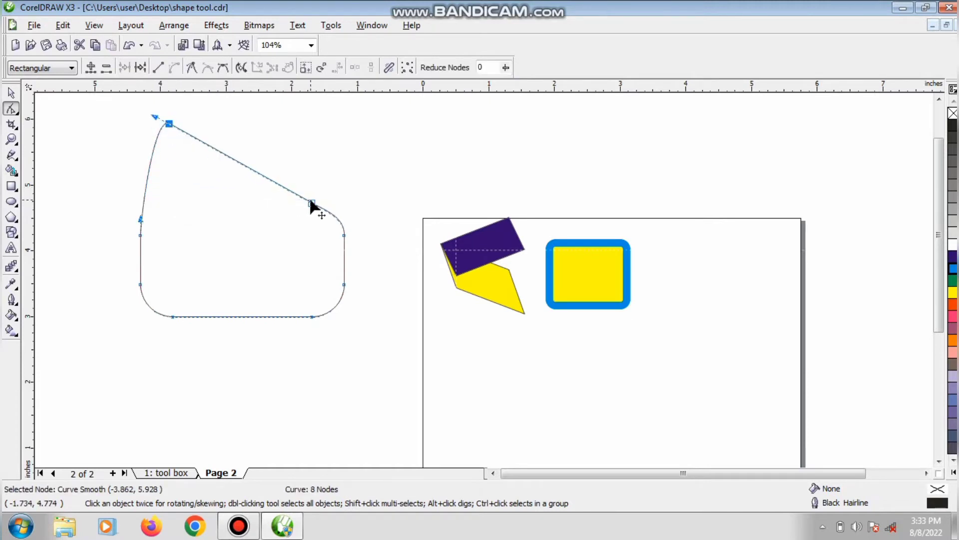
left_click_drag(310, 202, 354, 131)
left_click_drag(345, 235, 268, 225)
left_click_drag(313, 316, 247, 258)
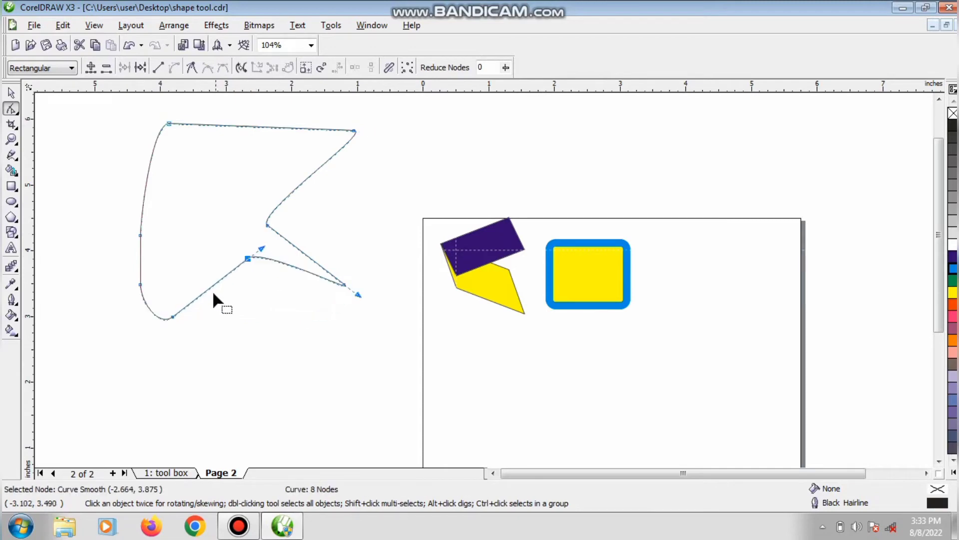
- Convert the straight lower edge of the shape to a curve and bend it into an S-like wave
left_click_drag(200, 298, 203, 294)
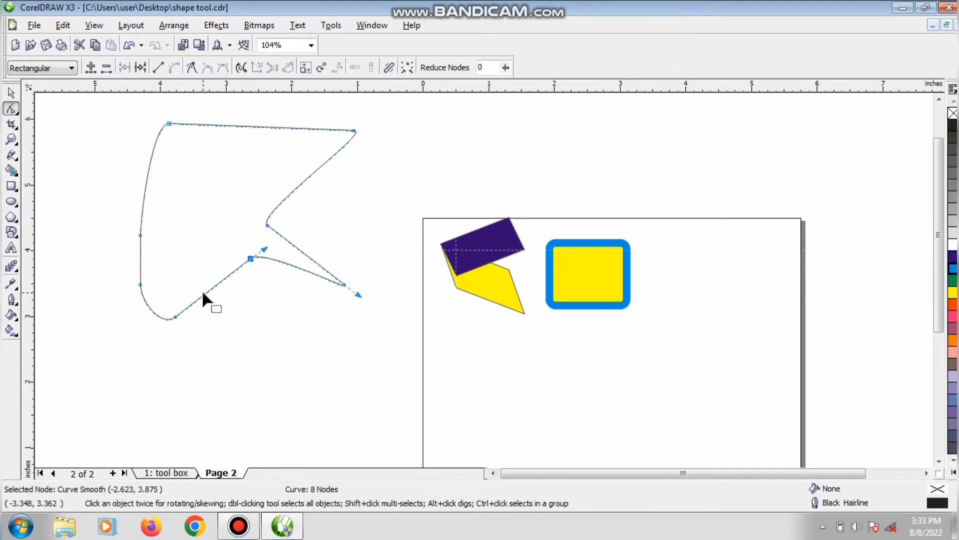
right_click(205, 293)
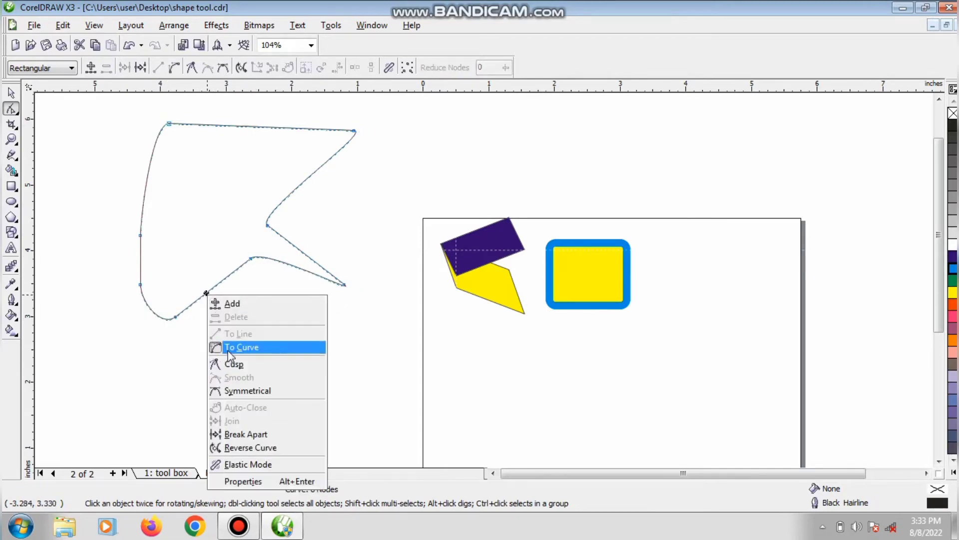
left_click(235, 345)
left_click_drag(228, 279, 318, 352)
left_click_drag(198, 299, 178, 238)
- Convert the shape's short straight left edge to a curve and bend it with its node handles
left_click(128, 259)
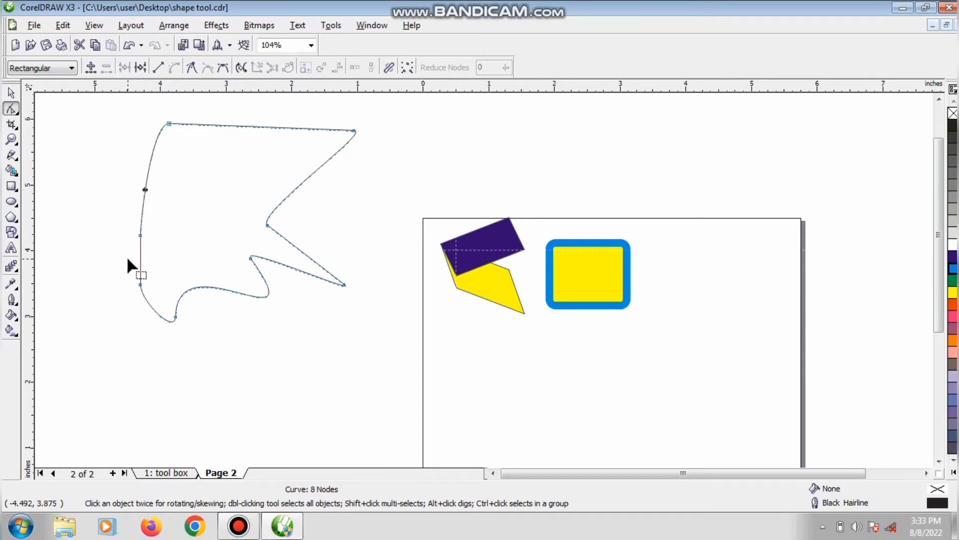
left_click(139, 252)
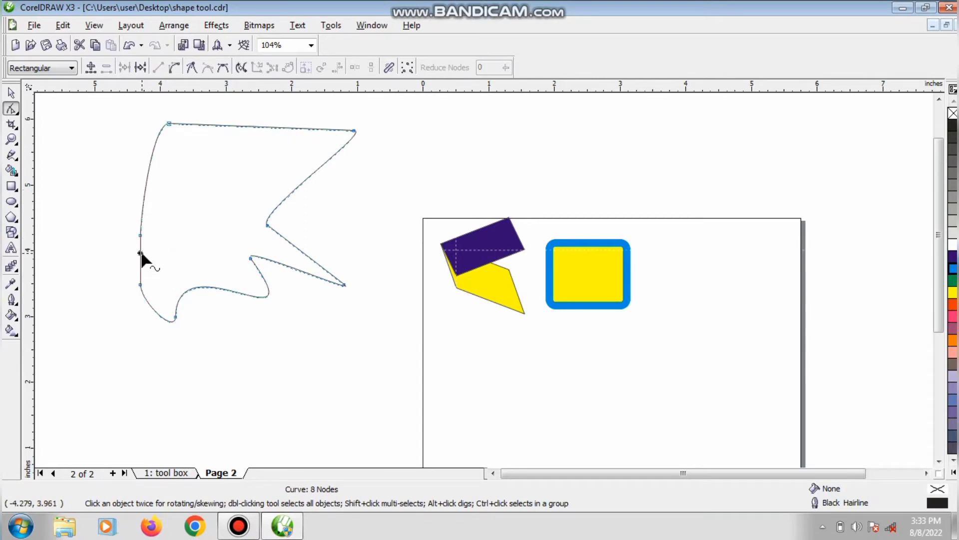
left_click(176, 68)
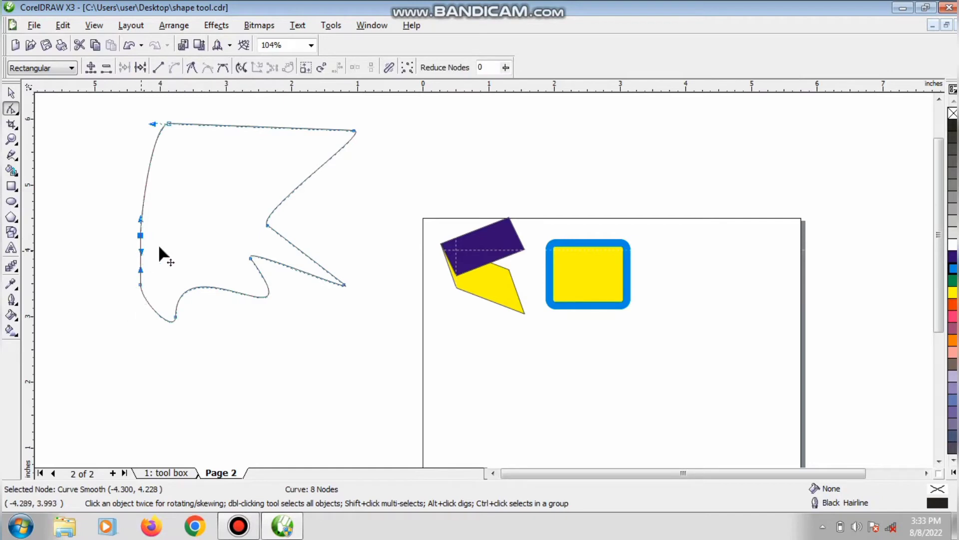
left_click_drag(159, 247, 69, 216)
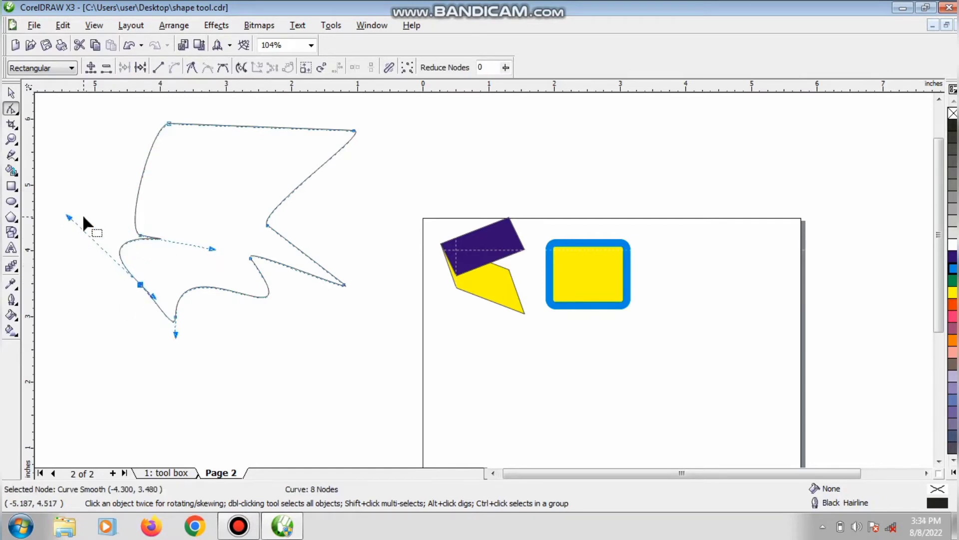
- Fill the reshaped curve with blue, shrink it to about 2.5 by 2.1 inches and move it up towards the page
left_click(11, 94)
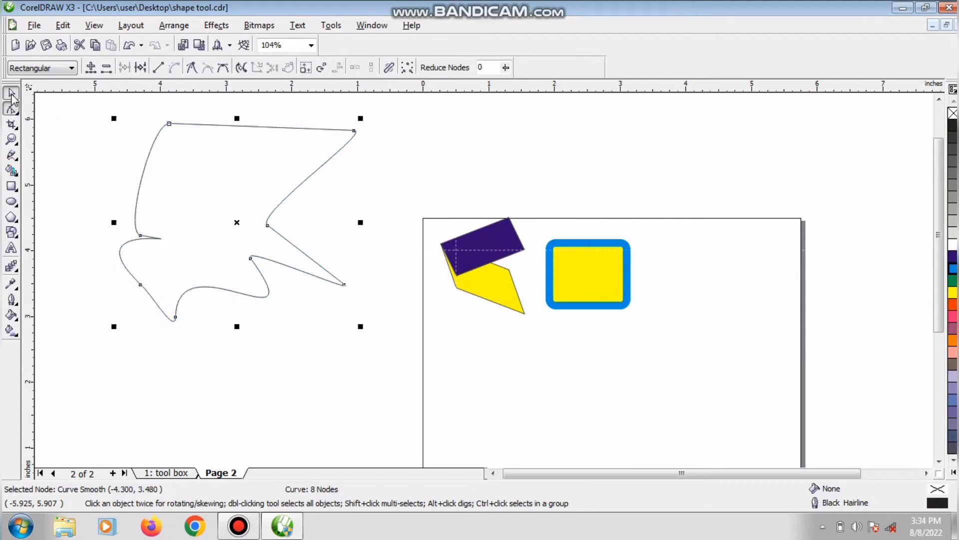
left_click(951, 258)
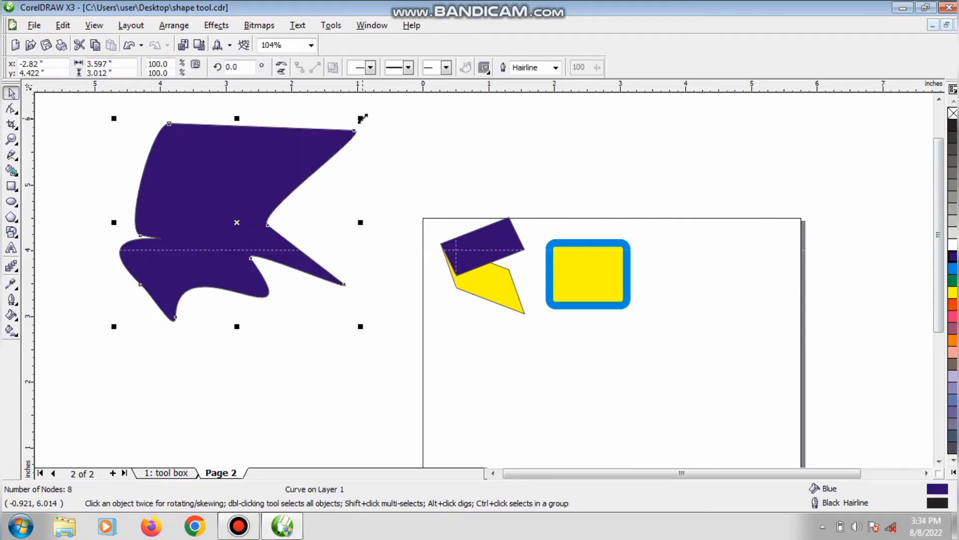
left_click_drag(362, 119, 290, 179)
left_click_drag(246, 213, 349, 144)
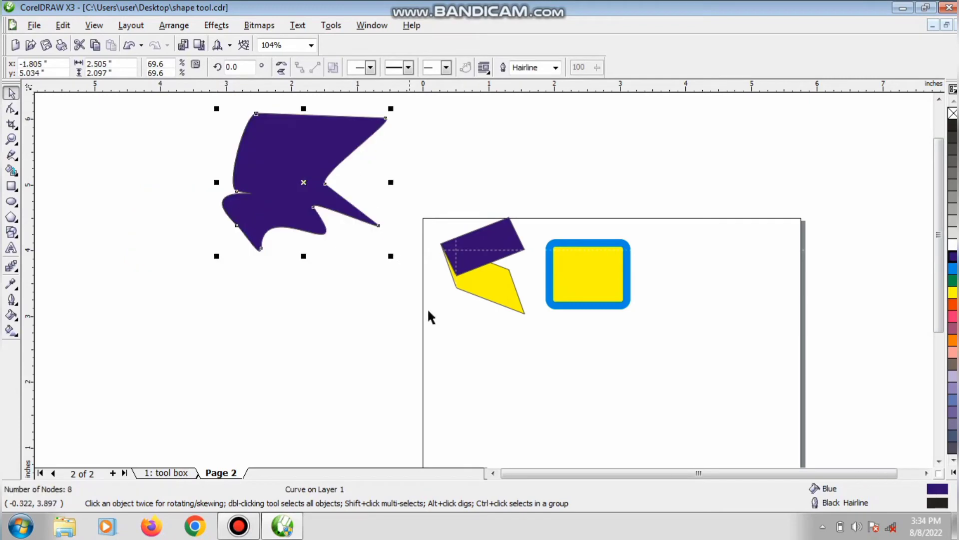
- With the blue curve selected, switch to the Smudge Brush and set its nib size to 0.4 inches
left_click(437, 333)
left_click(335, 216)
left_click(18, 117)
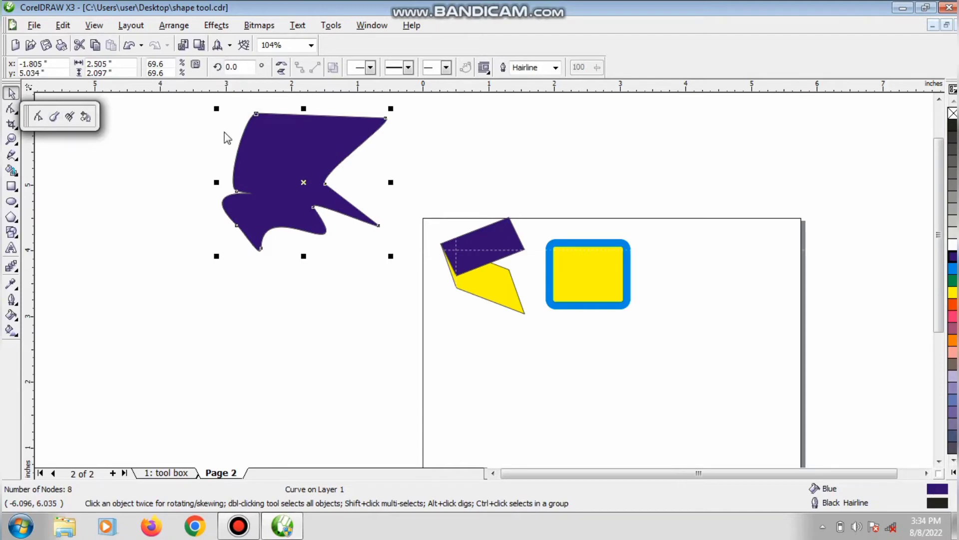
left_click(52, 119)
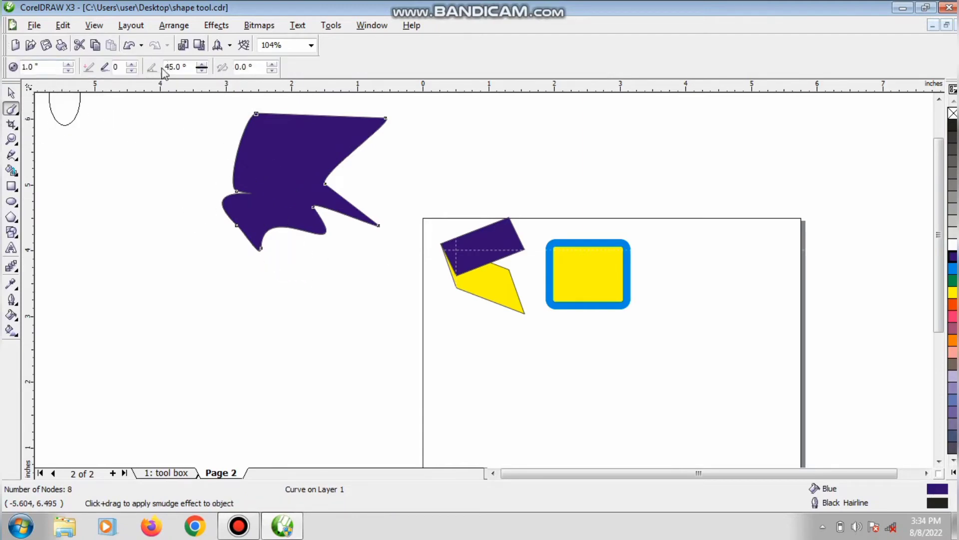
type("0")
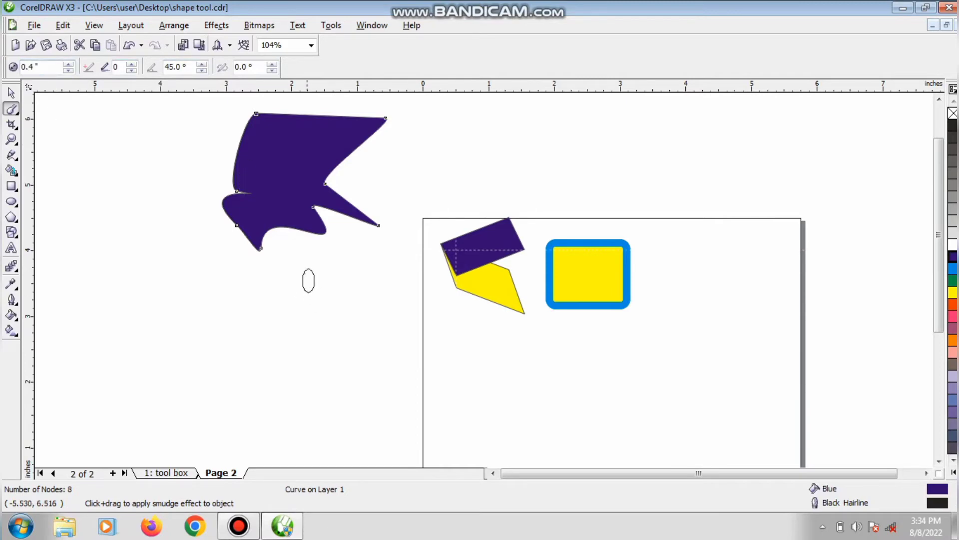
- Smudge long, winding arms outward from the blue shape on several sides, including one reaching onto the page
mouse_move(273, 221)
left_mouse_down()
mouse_move(280, 249)
mouse_move(270, 278)
mouse_move(231, 312)
mouse_move(182, 306)
mouse_move(128, 261)
mouse_move(119, 231)
left_mouse_up()
mouse_move(324, 161)
left_mouse_down()
mouse_move(413, 189)
mouse_move(439, 174)
mouse_move(473, 114)
left_mouse_up()
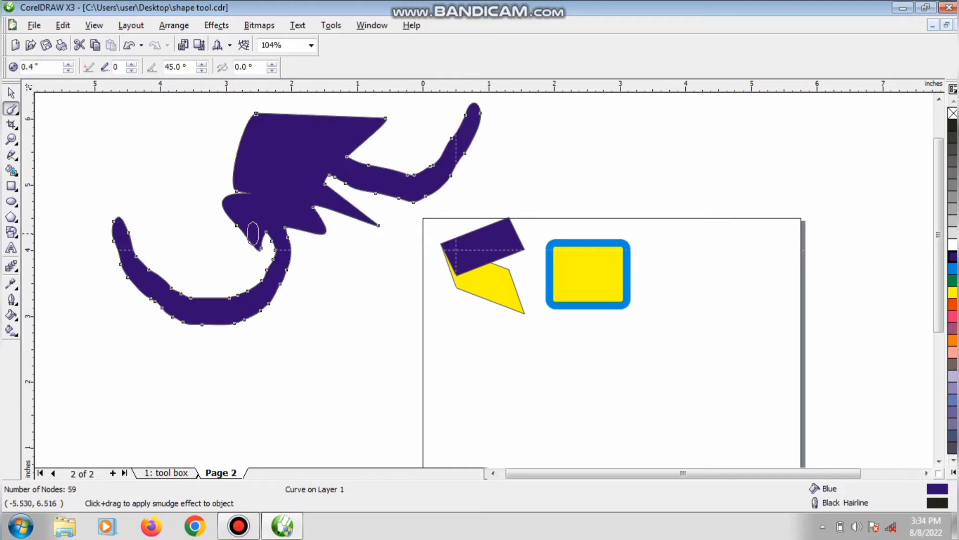
mouse_move(322, 225)
left_mouse_down()
mouse_move(375, 321)
mouse_move(411, 331)
mouse_move(416, 275)
left_mouse_up()
mouse_move(257, 193)
left_mouse_down()
mouse_move(215, 185)
mouse_move(159, 135)
mouse_move(146, 138)
mouse_move(157, 187)
mouse_move(133, 192)
mouse_move(96, 180)
mouse_move(64, 190)
mouse_move(91, 320)
mouse_move(71, 351)
mouse_move(53, 342)
mouse_move(88, 331)
mouse_move(126, 388)
mouse_move(199, 402)
mouse_move(199, 375)
mouse_move(225, 356)
mouse_move(265, 356)
mouse_move(293, 395)
mouse_move(271, 430)
mouse_move(333, 439)
mouse_move(353, 426)
mouse_move(302, 310)
mouse_move(304, 269)
left_mouse_up()
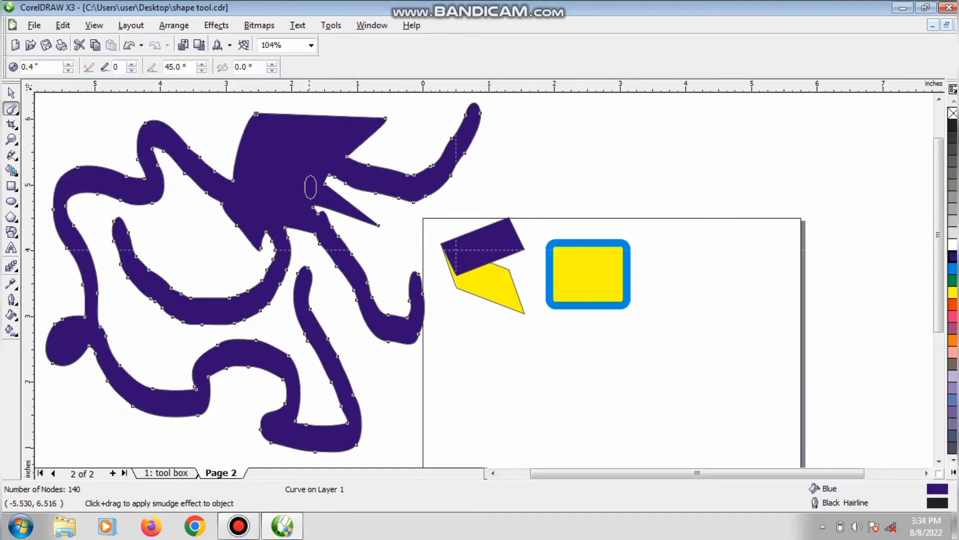
mouse_move(311, 187)
left_mouse_down()
mouse_move(391, 229)
mouse_move(407, 215)
mouse_move(376, 225)
mouse_move(367, 352)
mouse_move(407, 359)
mouse_move(443, 325)
mouse_move(444, 287)
mouse_move(419, 268)
mouse_move(402, 276)
mouse_move(400, 331)
mouse_move(371, 333)
mouse_move(337, 293)
mouse_move(342, 278)
mouse_move(407, 309)
mouse_move(432, 360)
left_mouse_up()
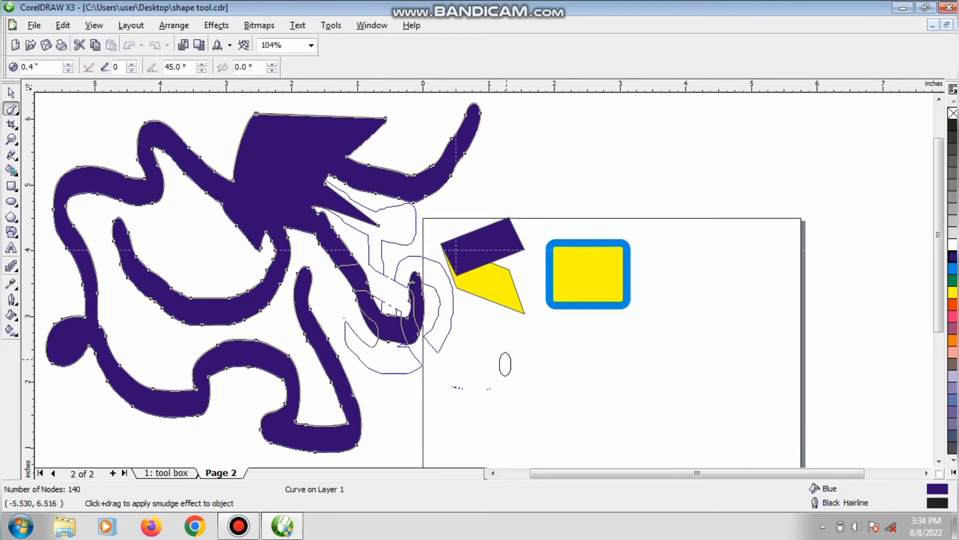
left_click_drag(505, 365, 502, 341)
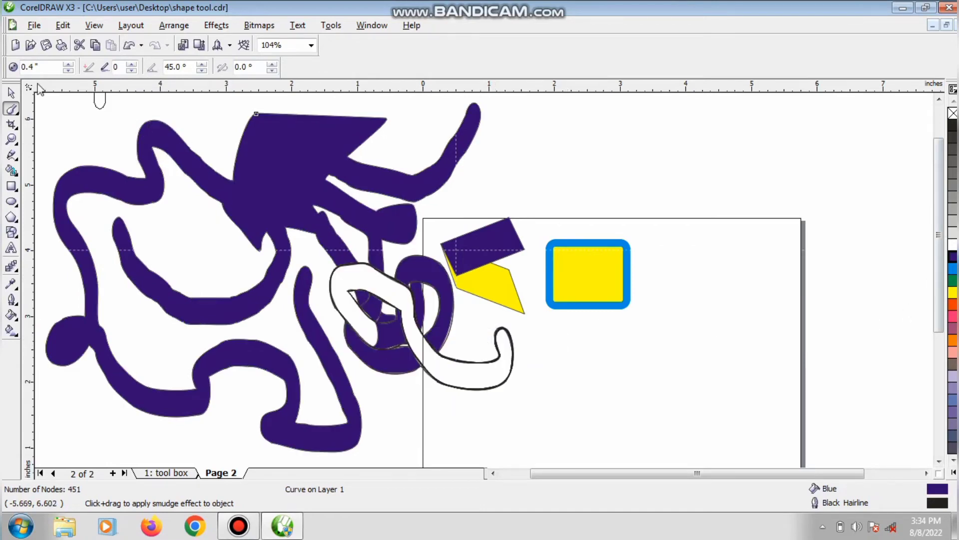
- Shrink the smudged shape to about 2.55 by 1.9 inches and place it just above the page's upper-left corner
left_click(11, 93)
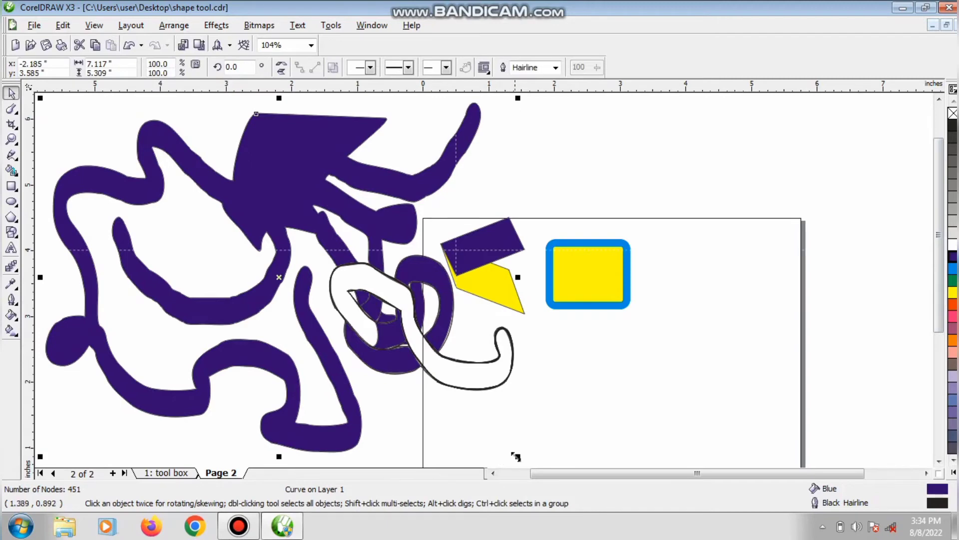
left_click_drag(516, 457, 275, 273)
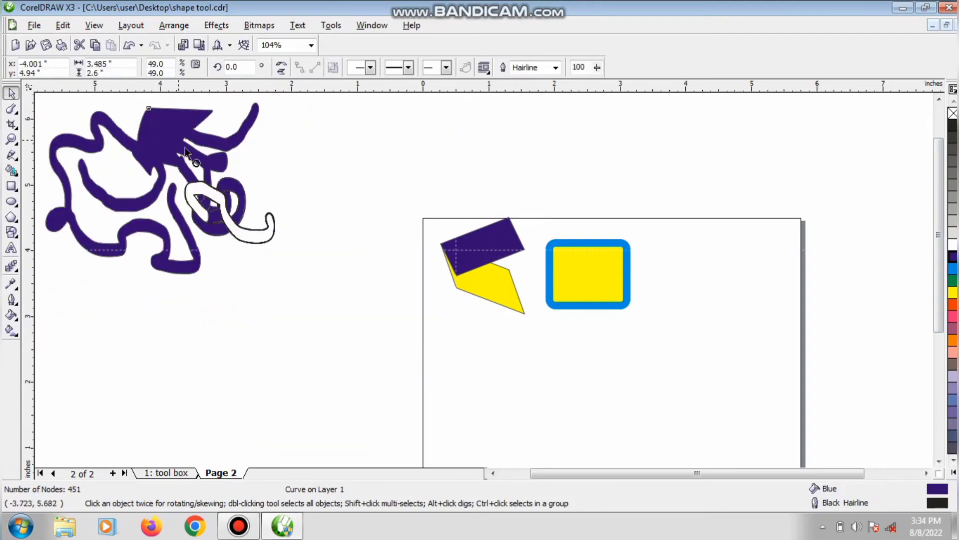
left_click_drag(186, 151, 337, 169)
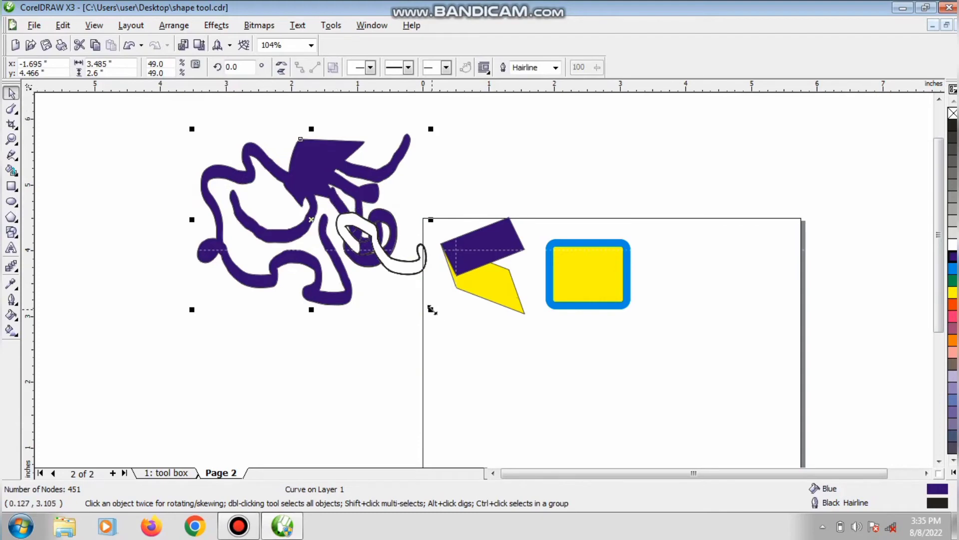
left_click_drag(432, 310, 353, 263)
left_click_drag(267, 160, 413, 139)
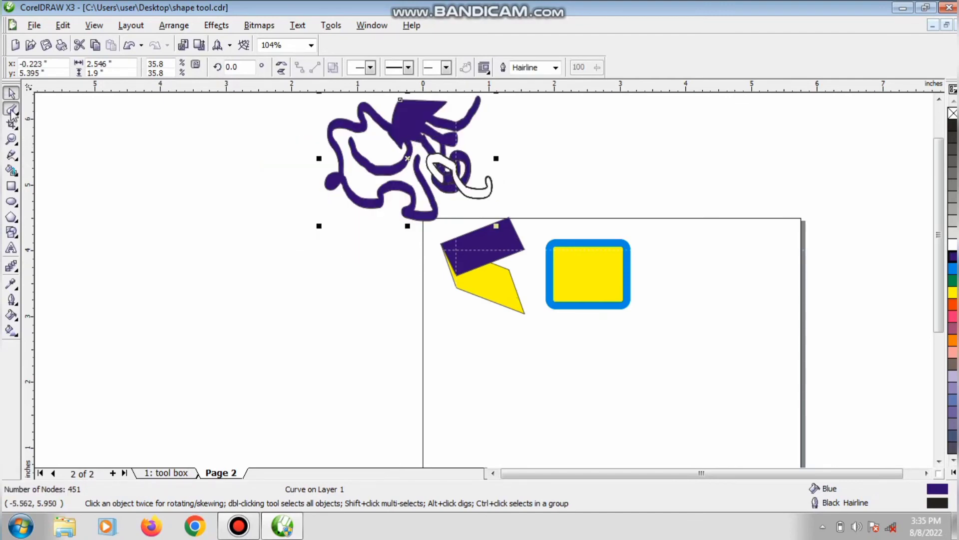
- Roughen parts of the smudged blue shape and the yellow polygon's edges with the Roughen Brush at a 0.5-inch nib size
left_click(12, 111)
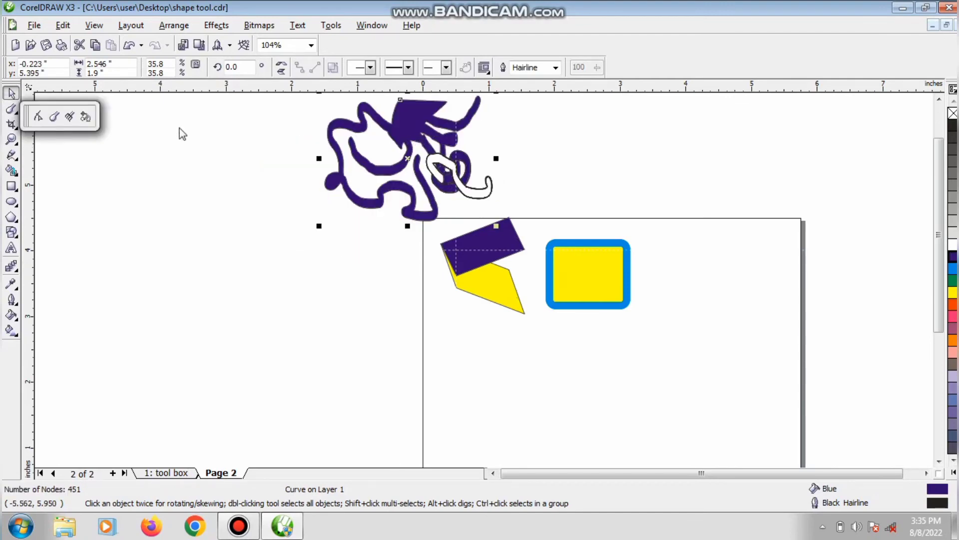
left_click(71, 118)
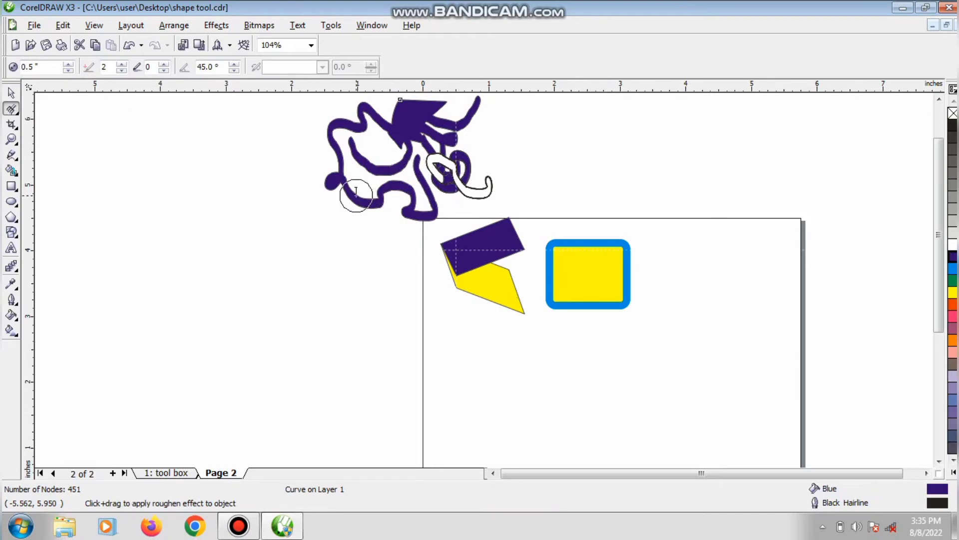
left_click_drag(356, 196, 330, 231)
left_click_drag(387, 168, 354, 176)
mouse_move(405, 111)
left_mouse_down()
mouse_move(449, 145)
mouse_move(440, 135)
mouse_move(438, 159)
left_mouse_up()
left_click_drag(459, 121, 466, 108)
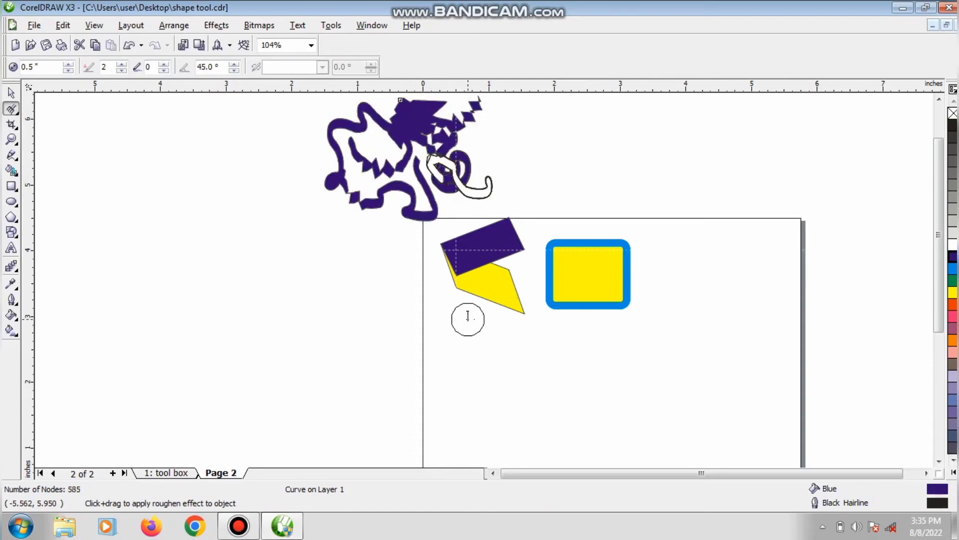
mouse_move(477, 295)
left_mouse_down()
mouse_move(500, 314)
mouse_move(517, 296)
mouse_move(512, 305)
mouse_move(482, 296)
left_mouse_up()
left_click_drag(443, 265, 445, 261)
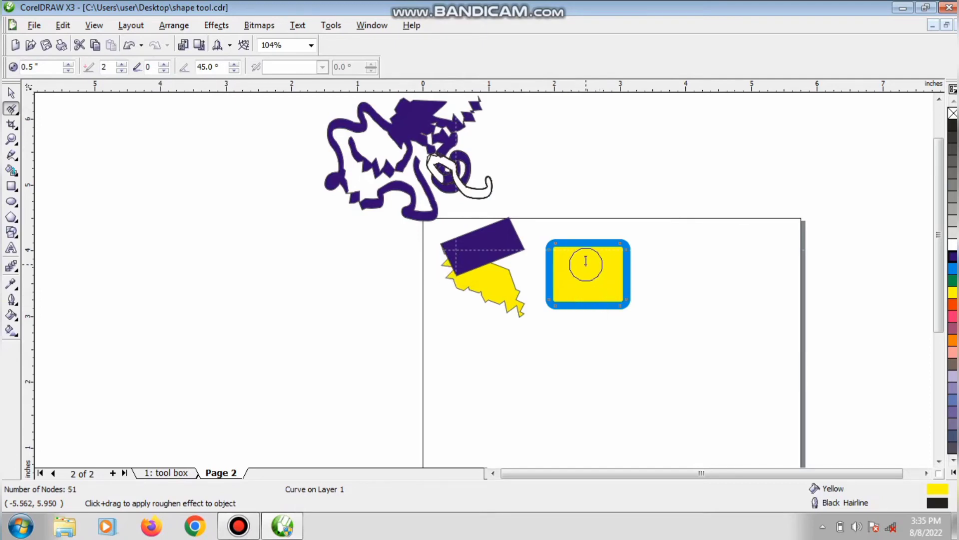
- Roughen jagged spikes into the middle portions of all four sides of the yellow rounded rectangle with the cyan outline
left_click(587, 276)
left_click_drag(568, 306, 580, 307)
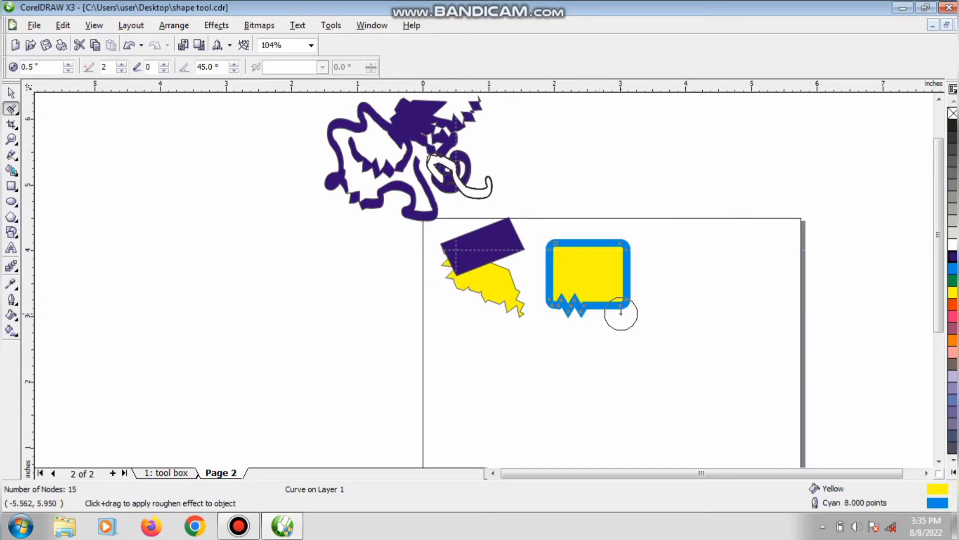
left_click_drag(576, 247, 583, 242)
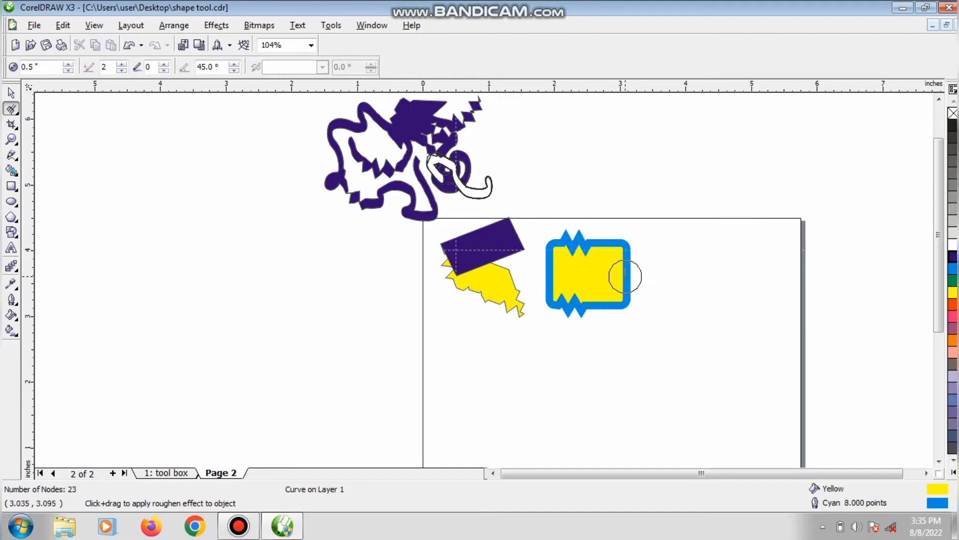
left_click_drag(620, 276, 634, 278)
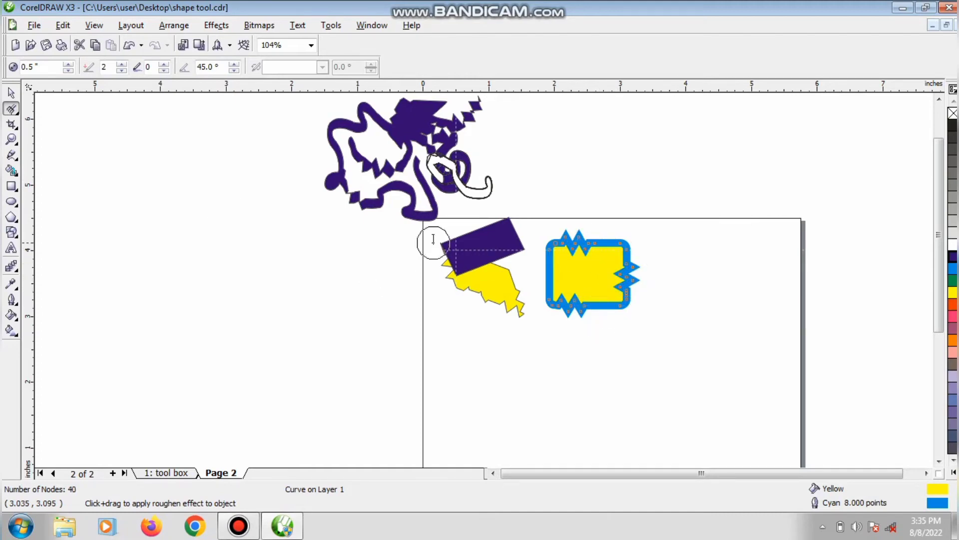
left_click_drag(561, 276, 544, 275)
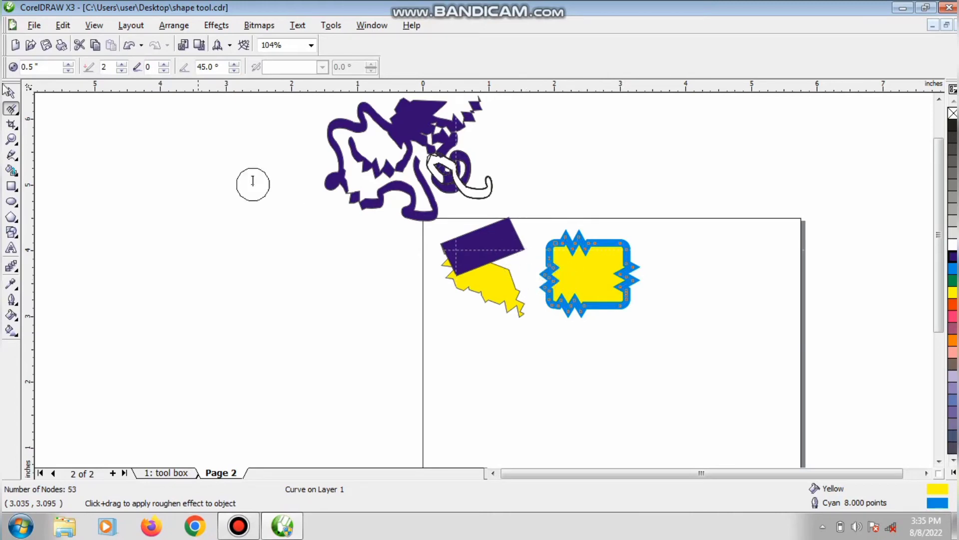
- Enlarge the roughened yellow rectangle to about 3.16 by 2.67 inches and move it up across the page's upper edge
left_click(11, 93)
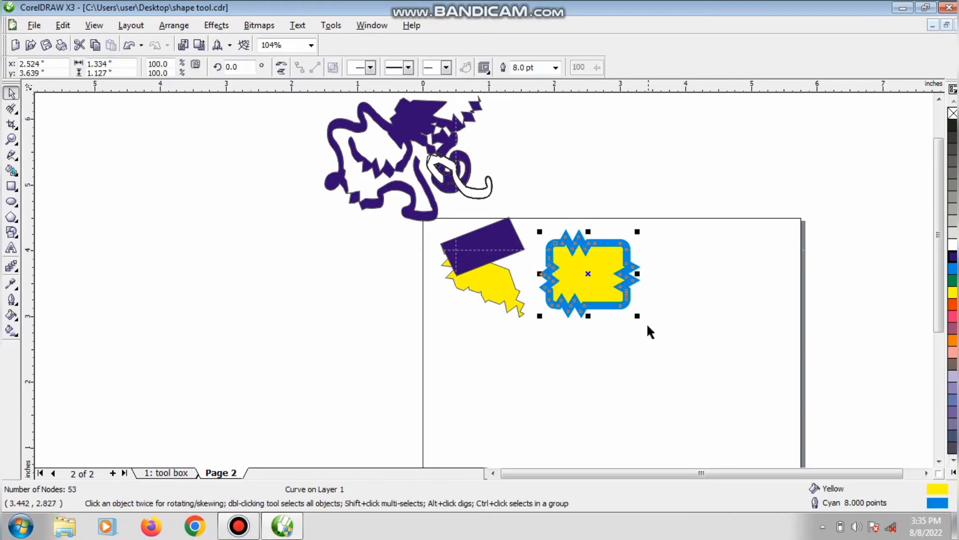
left_click_drag(639, 316, 839, 488)
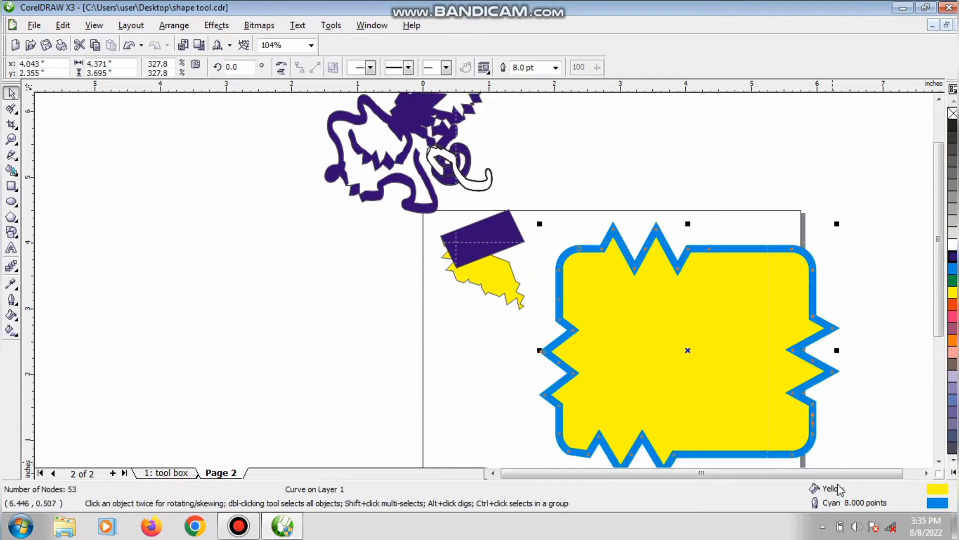
left_click_drag(760, 400, 778, 297)
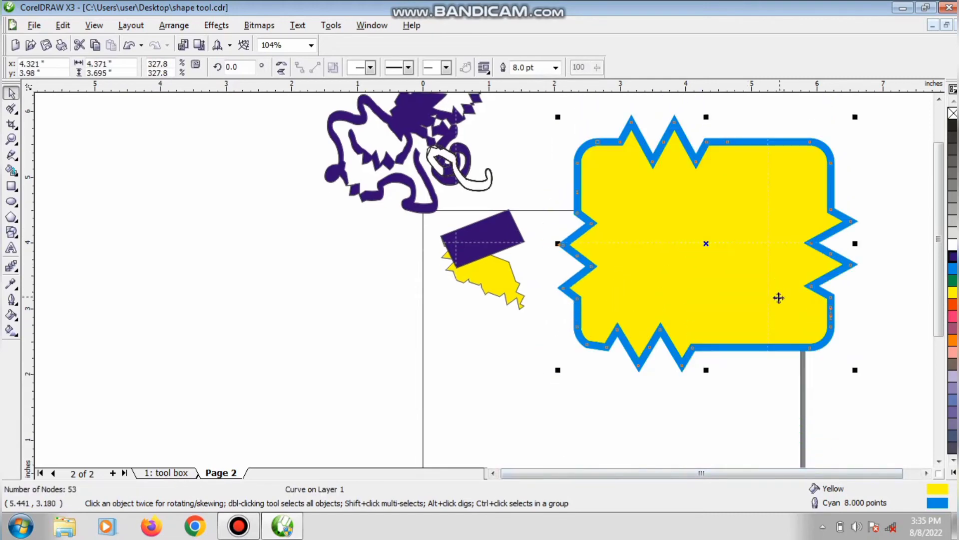
left_click(10, 111)
left_click_drag(854, 370, 775, 302)
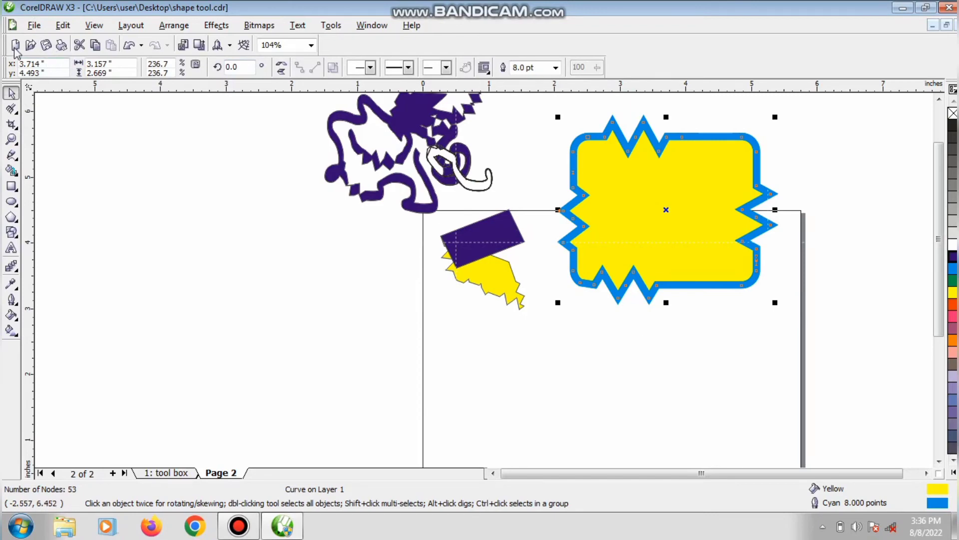
- Import Penguins.jpg from the Sample Pictures folder and place it about 5.3 by 4 inches, overlapping the page's left edge
left_click(183, 50)
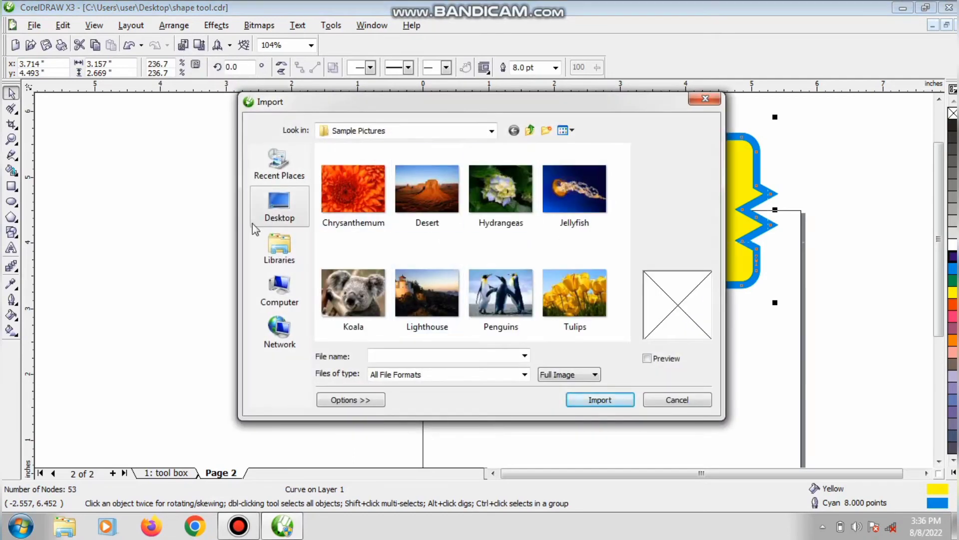
left_click(500, 292)
left_click(598, 400)
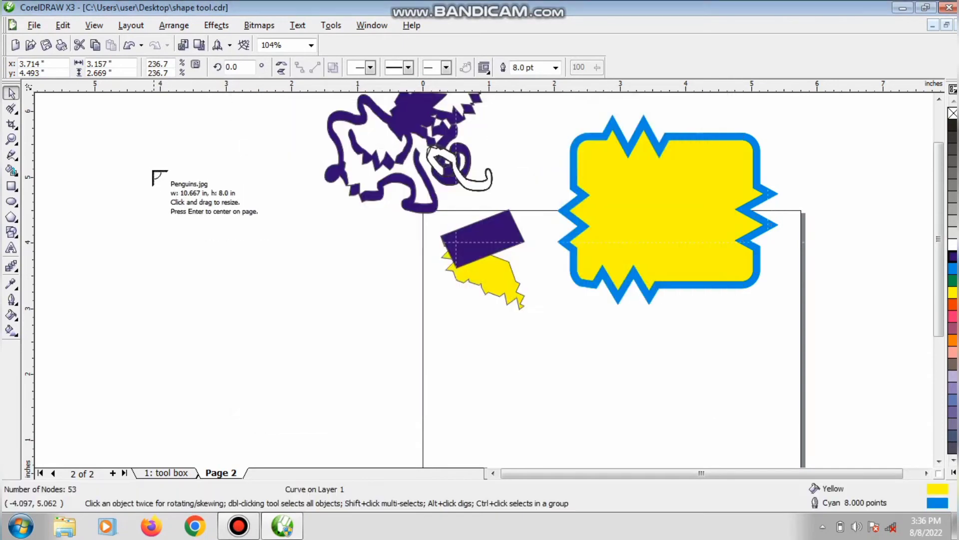
left_click_drag(153, 173, 515, 470)
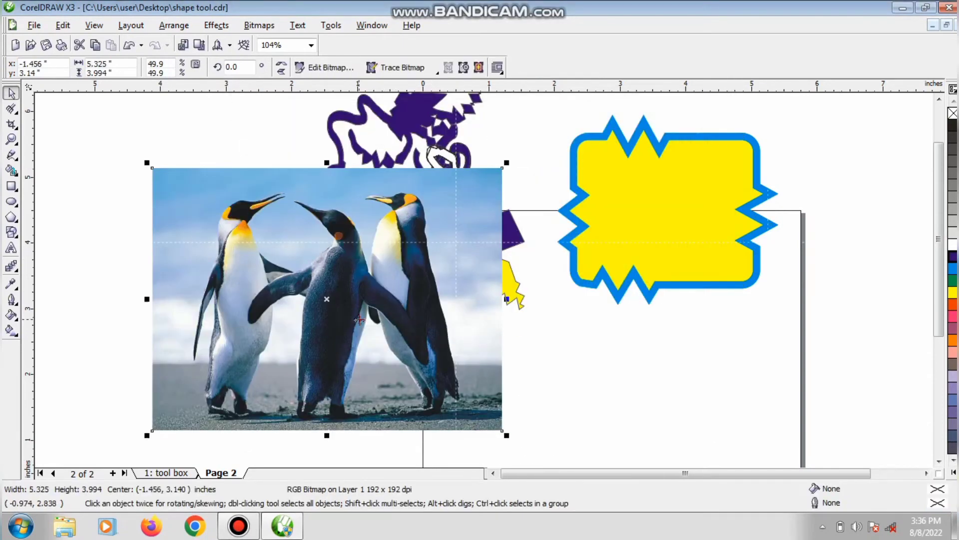
- Crop the penguin photo to its left part with the Crop tool, keeping only the leftmost penguin
left_click(11, 124)
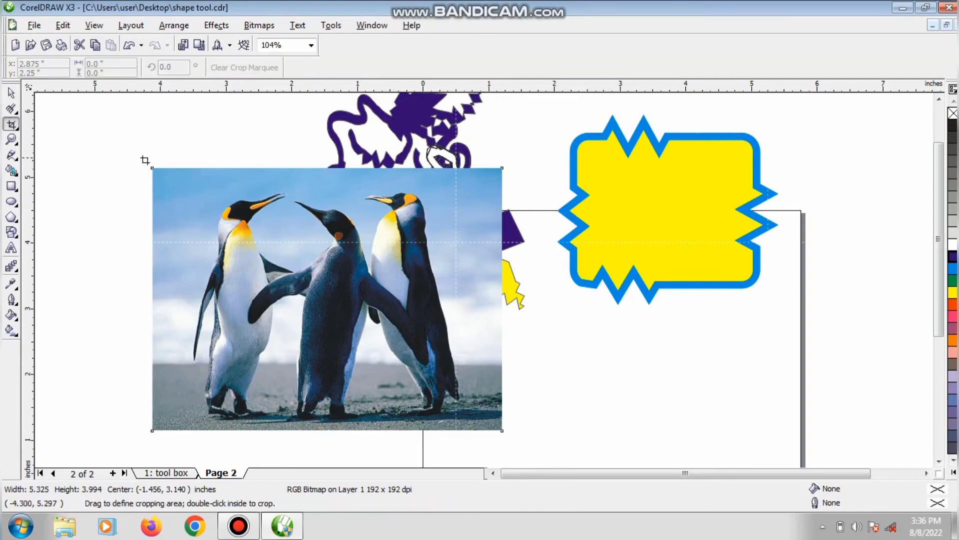
left_click_drag(148, 160, 293, 433)
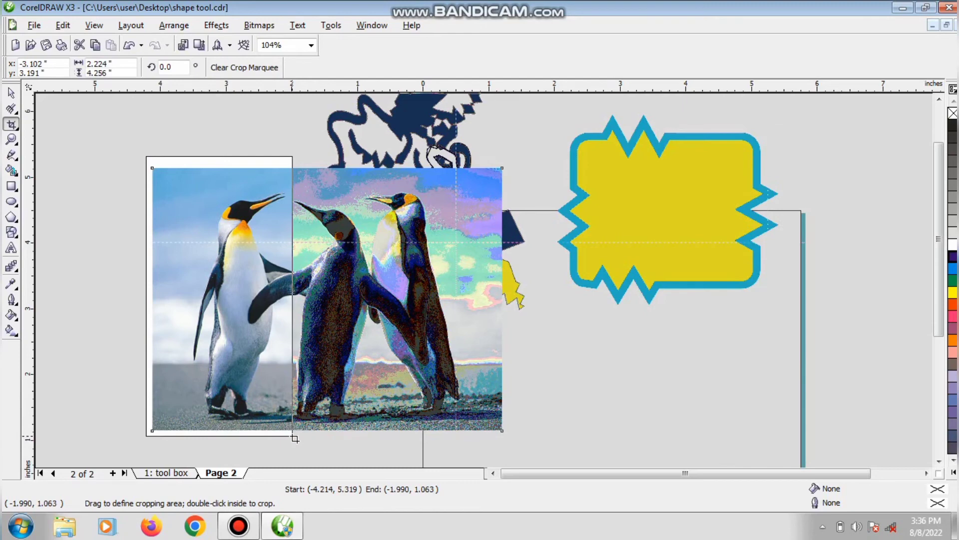
left_click_drag(295, 439, 292, 436)
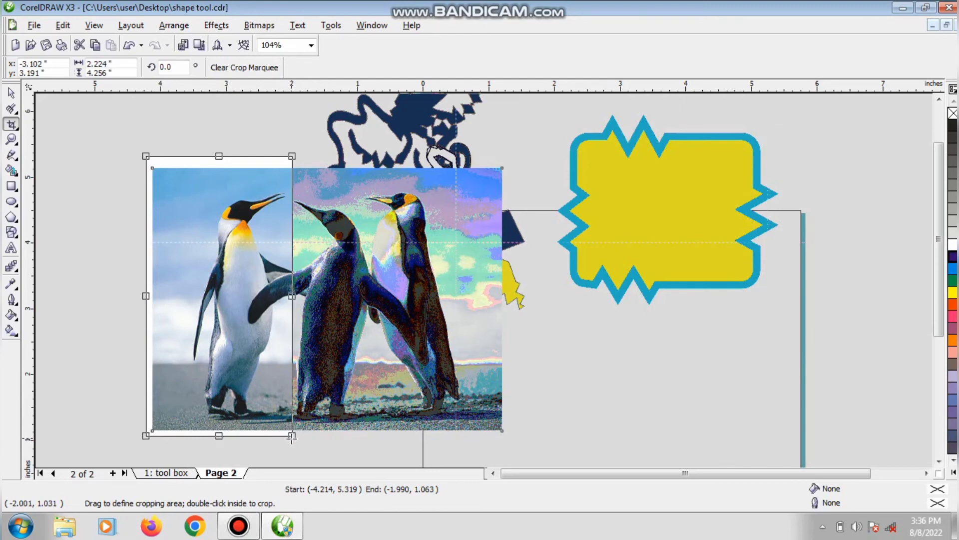
double_click(280, 358)
- Shrink the cropped penguin photo to about 1.07 by 2.02 inches and move it up beside the smudged blue shape
left_click(11, 94)
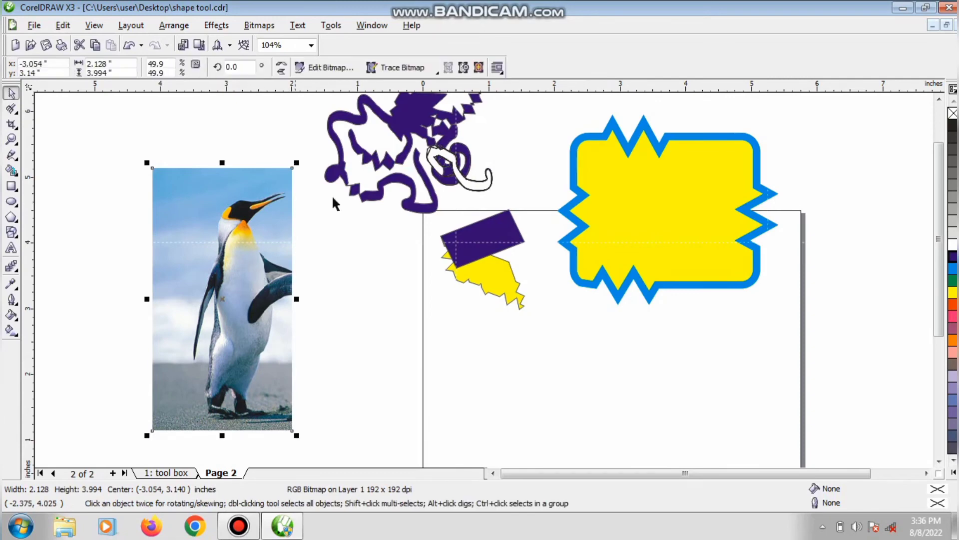
left_click_drag(301, 161, 227, 297)
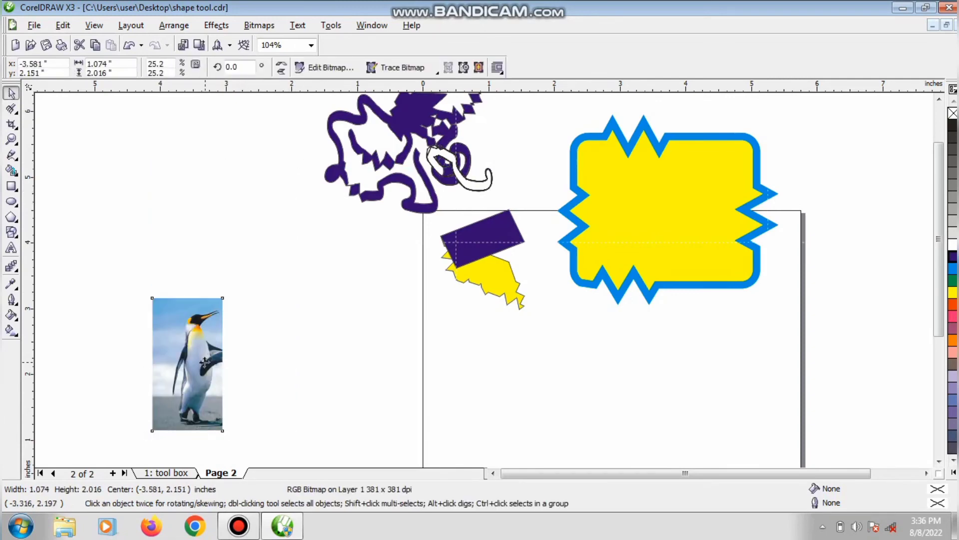
left_click_drag(201, 356, 261, 161)
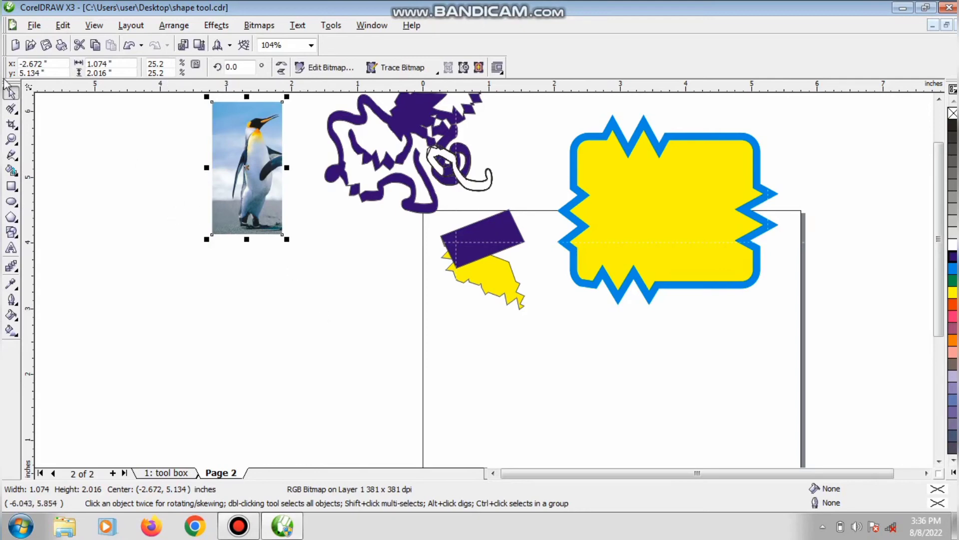
- Cut a freehand strip off the bottom of the penguin photo with the Knife tool and move it away to the lower left
left_click(10, 124)
left_click(57, 131)
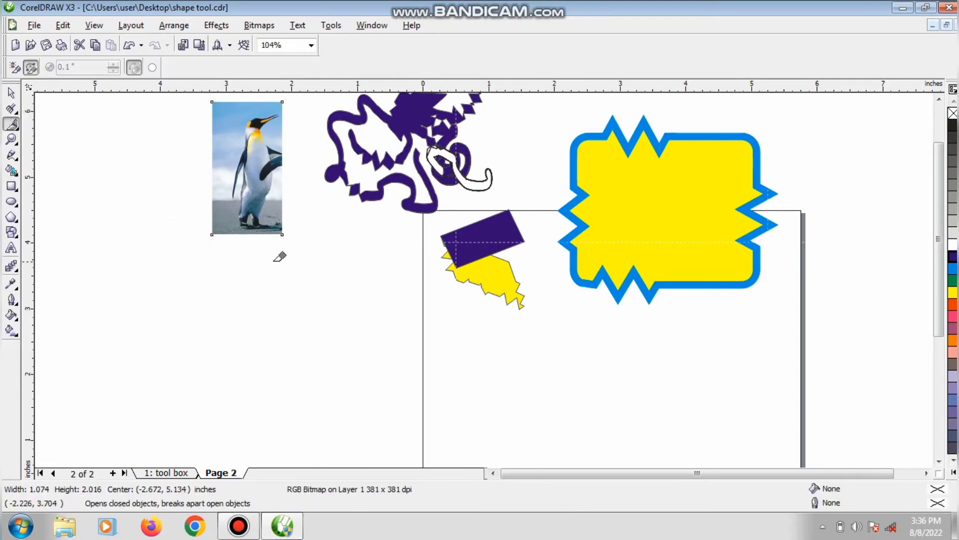
left_click(214, 205)
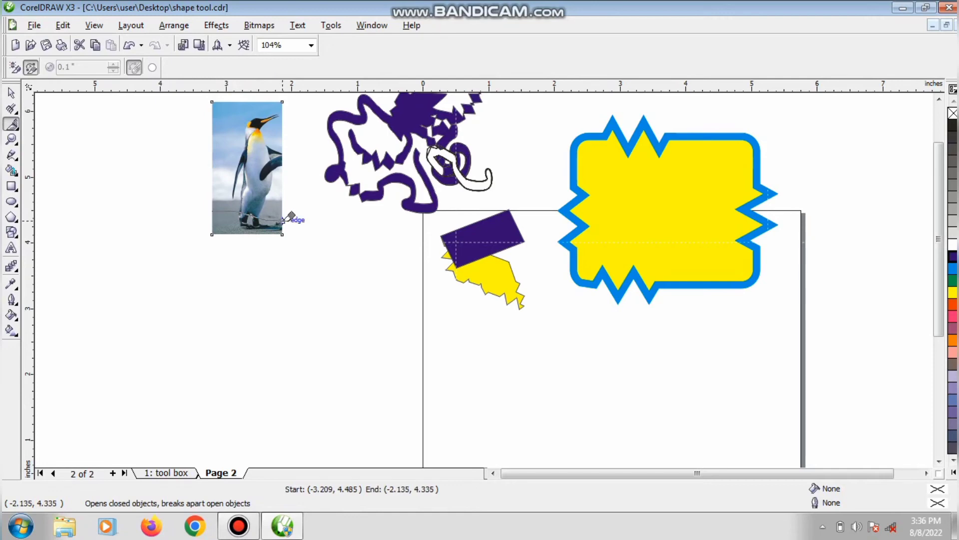
left_click(11, 93)
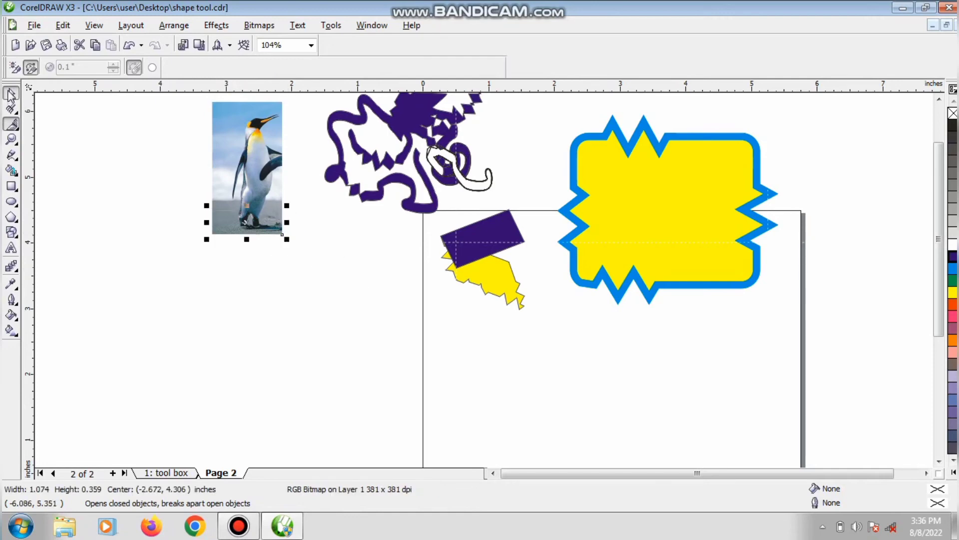
left_click_drag(234, 228, 123, 296)
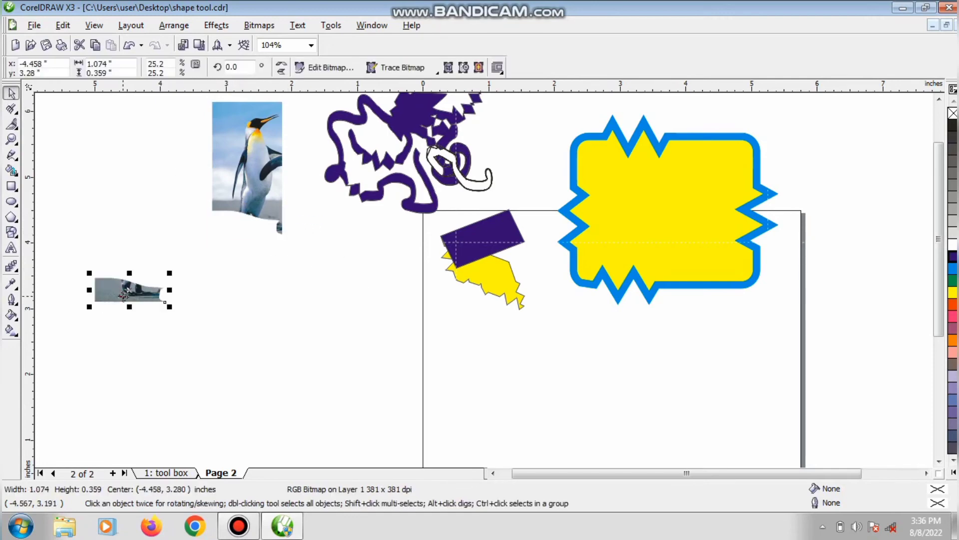
- Try to cut the remaining penguin photo downward from the middle of its top edge with the Knife tool
left_click(11, 124)
left_click(245, 103)
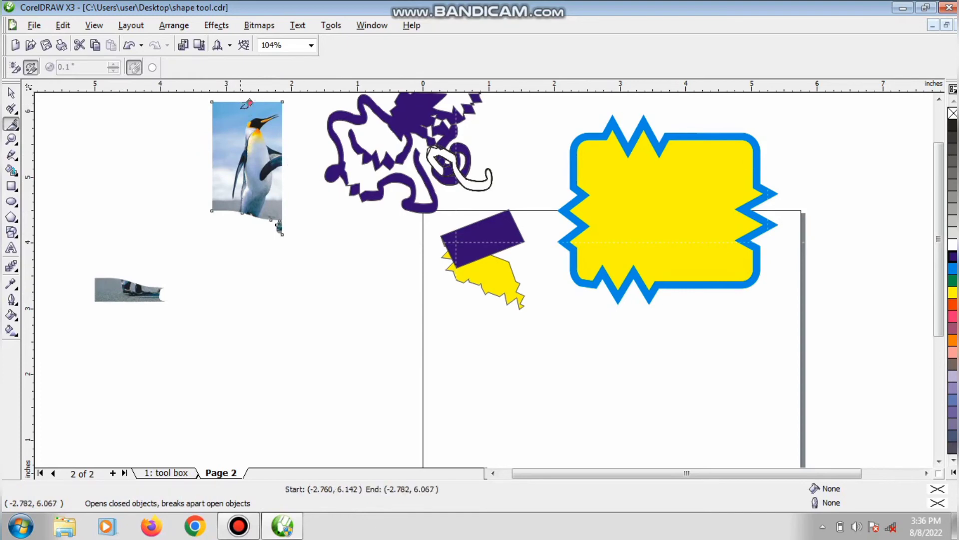
mouse_move(245, 103)
left_mouse_down()
mouse_move(244, 155)
mouse_move(232, 180)
mouse_move(239, 197)
mouse_move(248, 168)
mouse_move(249, 184)
mouse_move(234, 223)
mouse_move(178, 201)
mouse_move(185, 129)
mouse_move(208, 101)
mouse_move(238, 94)
mouse_move(249, 133)
left_mouse_up()
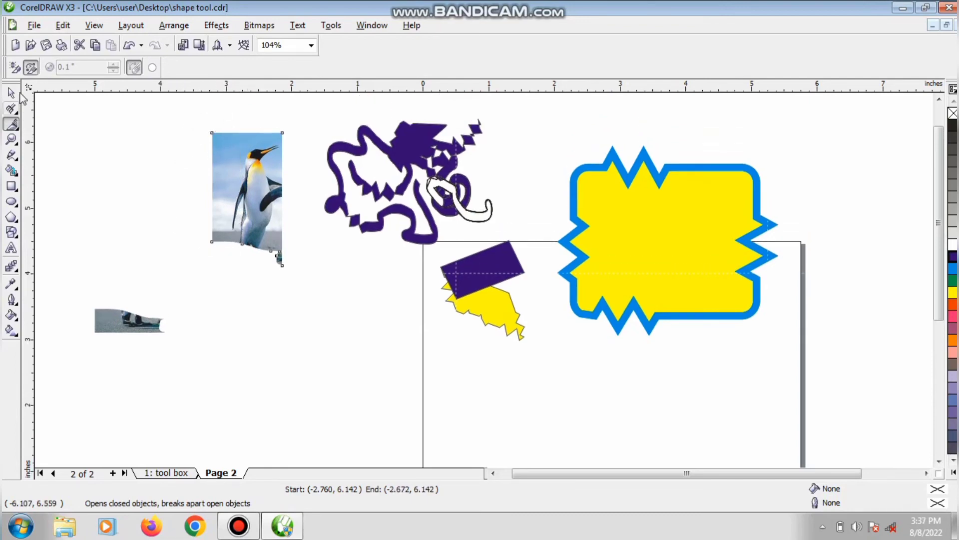
left_click(11, 93)
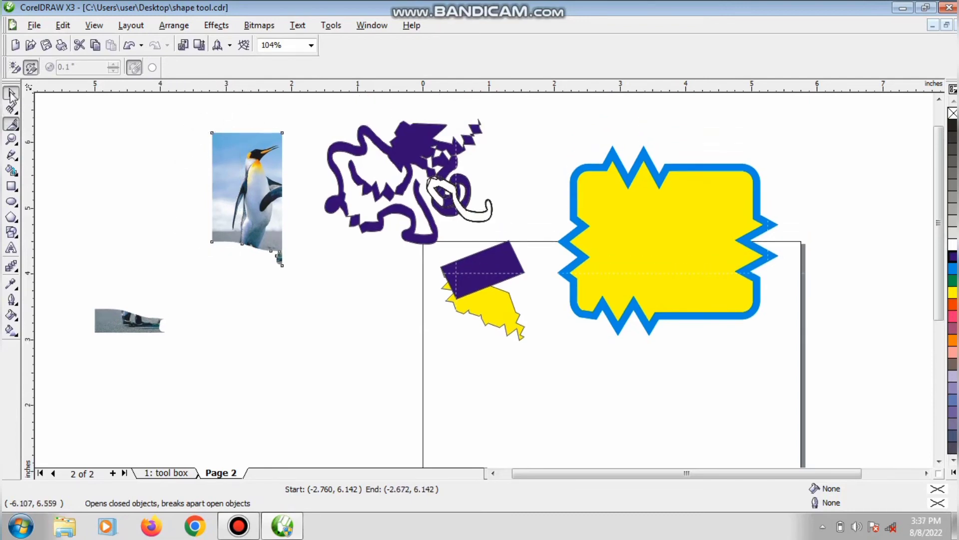
left_click(11, 124)
key("Escape")
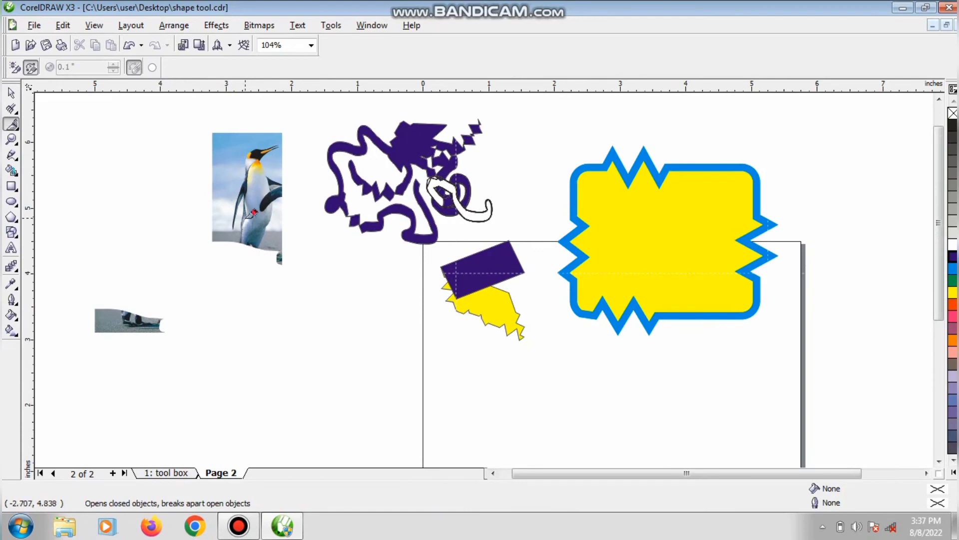
- Move the penguin photo onto the lower middle of the page and the large yellow shape off the page's upper left
key("space")
left_click_drag(239, 177, 408, 310)
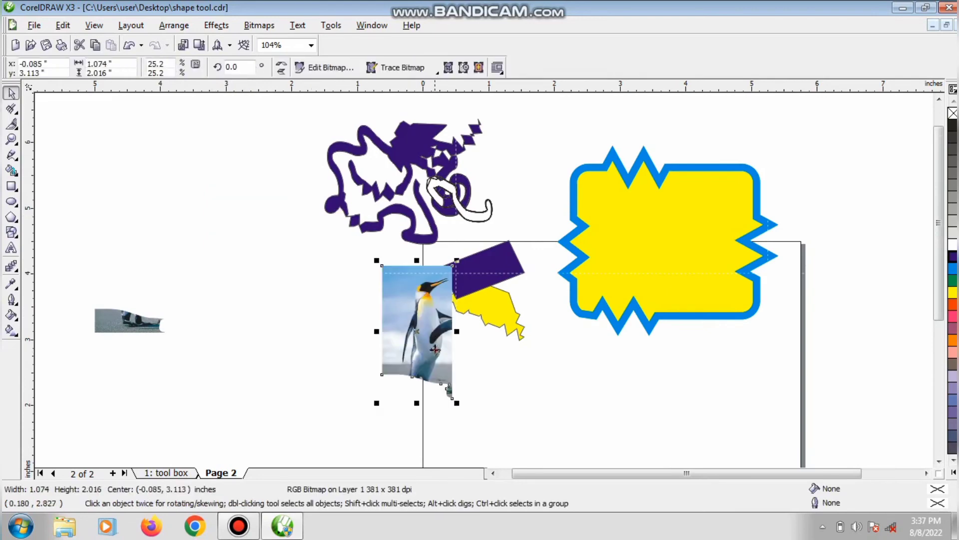
left_click_drag(436, 350, 609, 453)
left_click_drag(699, 250, 270, 180)
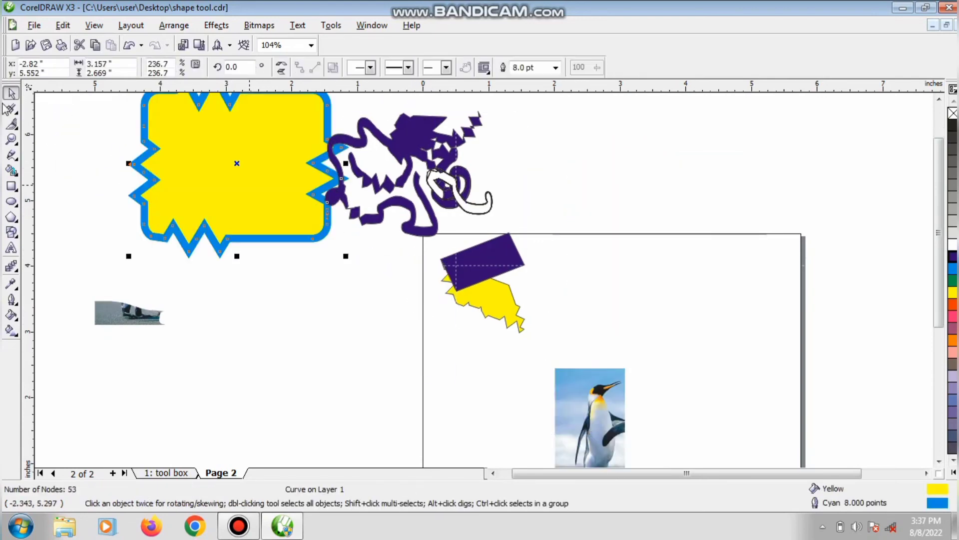
- Cut a piece out of the large yellow shape's bottom edge with the Knife tool and move it below the shape
left_click(11, 123)
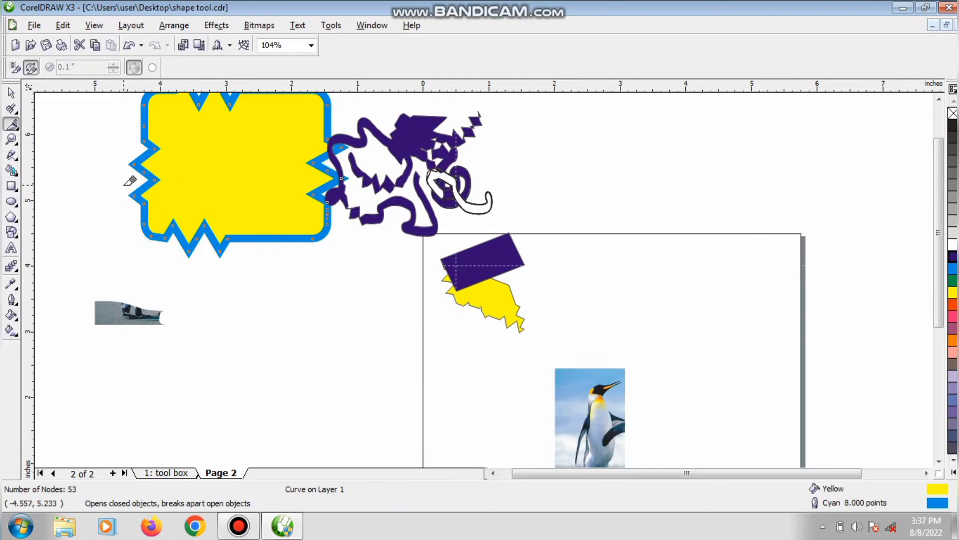
left_click(124, 185)
mouse_move(203, 228)
left_mouse_down()
mouse_move(268, 198)
mouse_move(282, 238)
mouse_move(247, 224)
mouse_move(278, 313)
left_mouse_up()
left_click(11, 93)
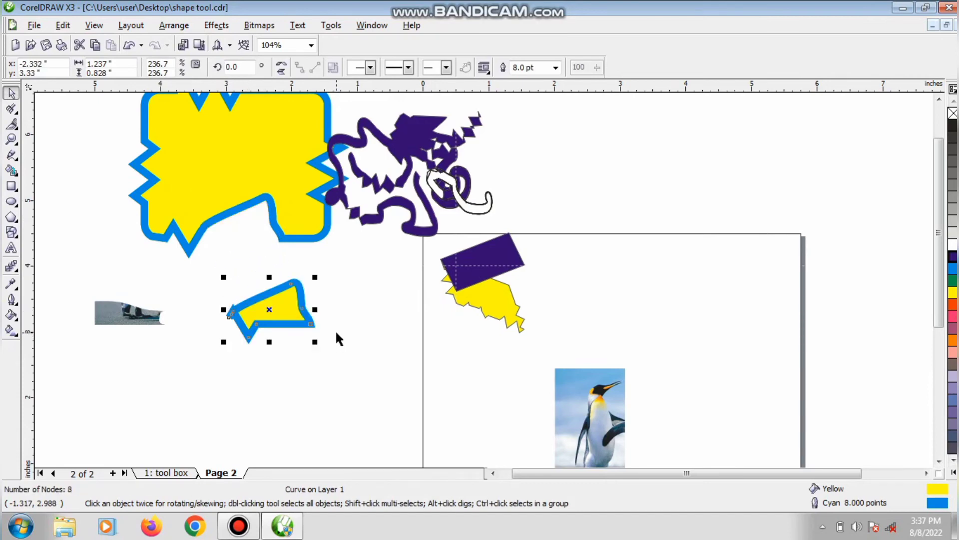
- Move the remaining large yellow shape over the page's upper-right corner
left_click_drag(253, 153, 716, 196)
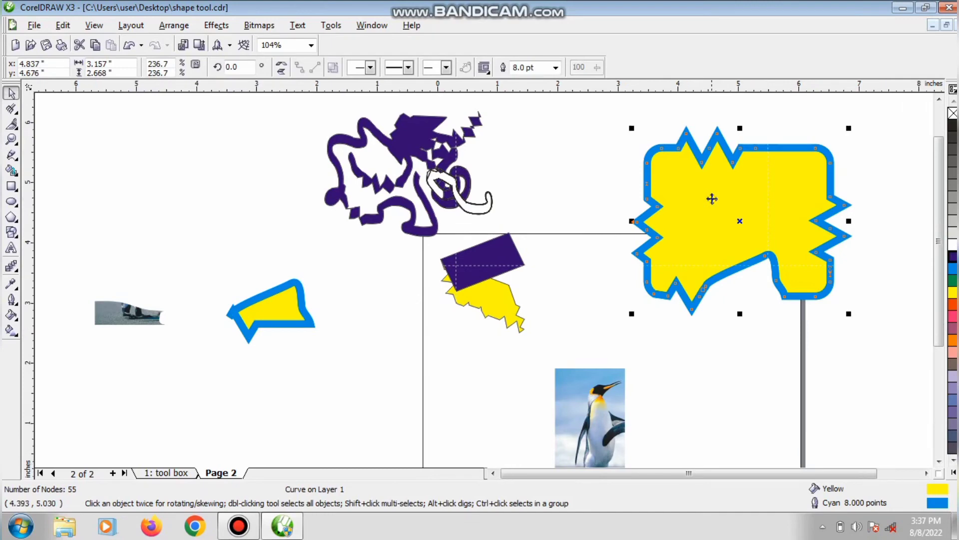
scroll(714, 198, "down", 1)
left_click_drag(940, 319, 933, 342)
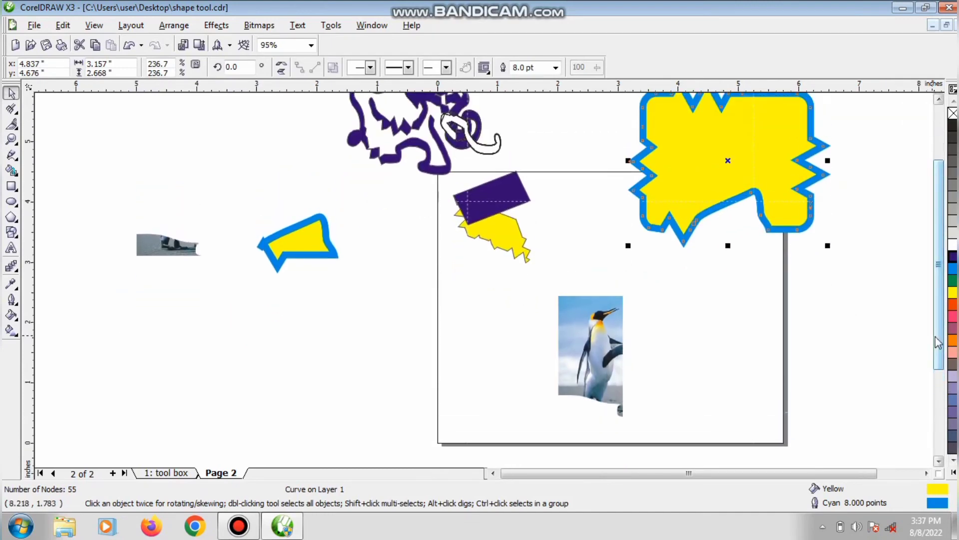
- Move the small cut-off yellow piece about 0.25 inches left and 0.15 inches up
left_click(12, 140)
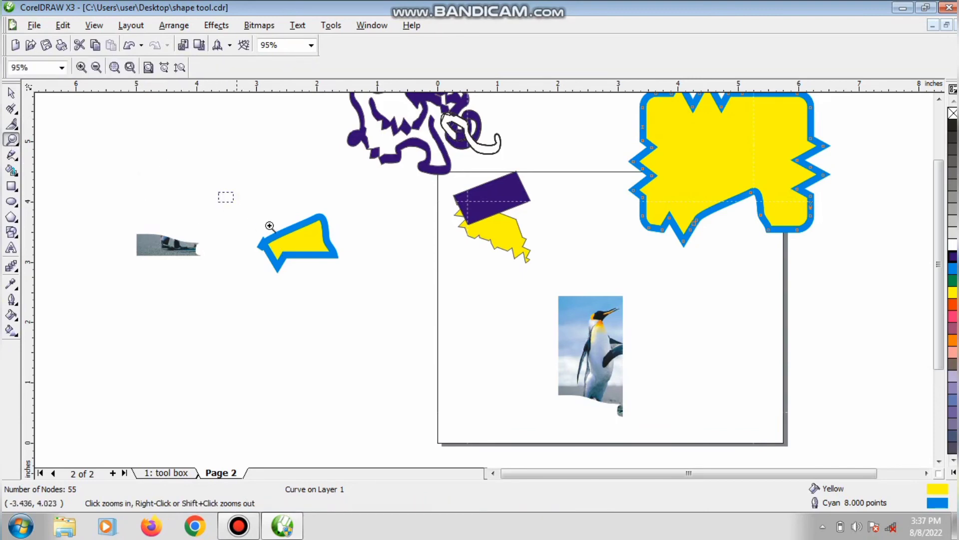
left_click_drag(270, 226, 364, 290)
left_click_drag(270, 153, 711, 421)
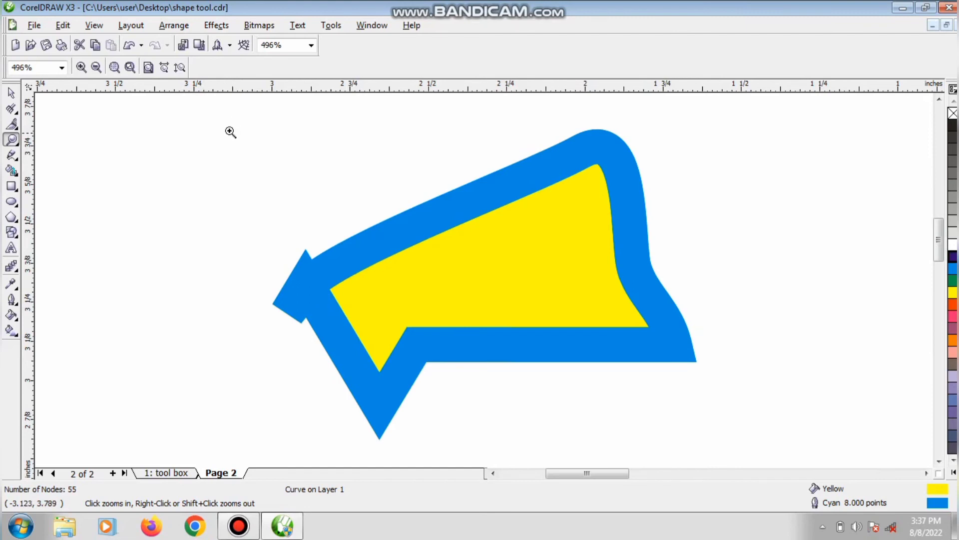
left_click_drag(191, 104, 765, 436)
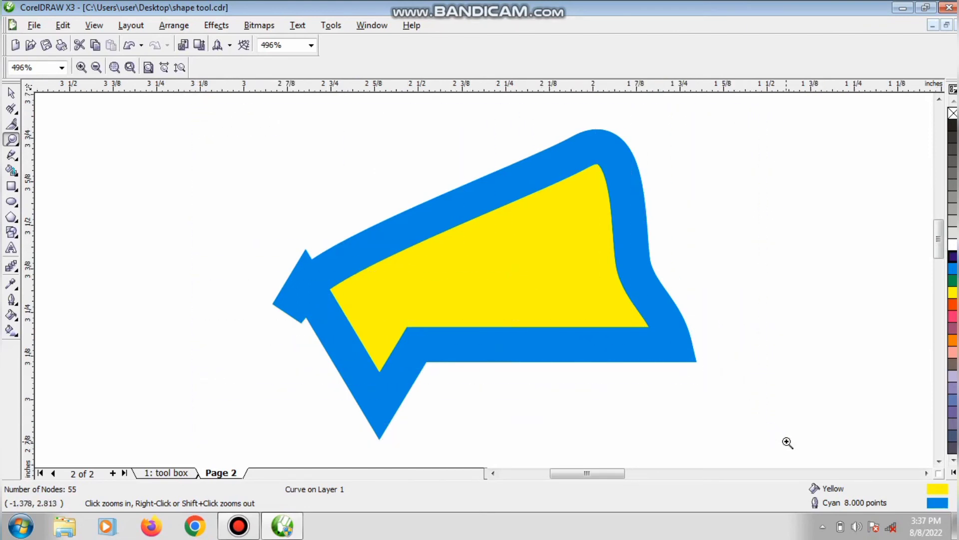
key("space")
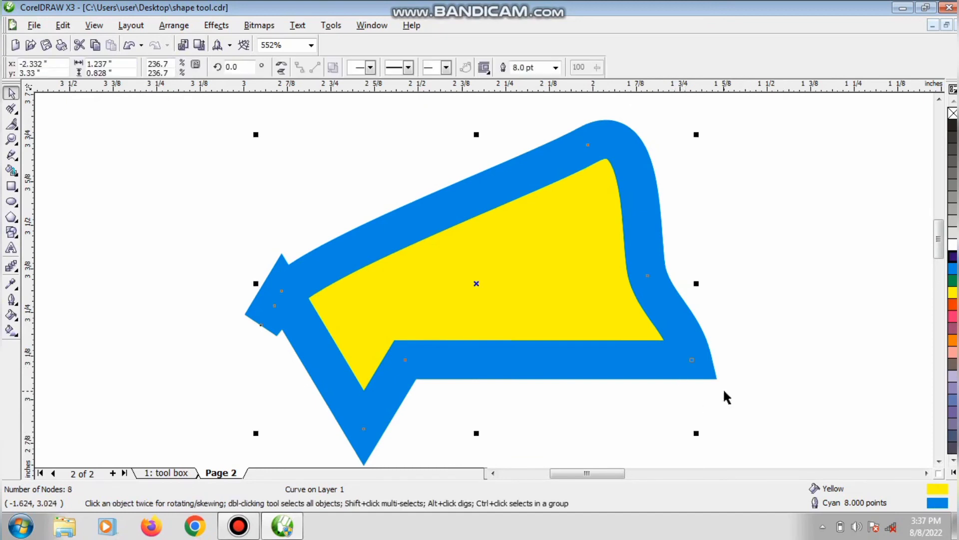
left_click_drag(623, 313, 536, 260)
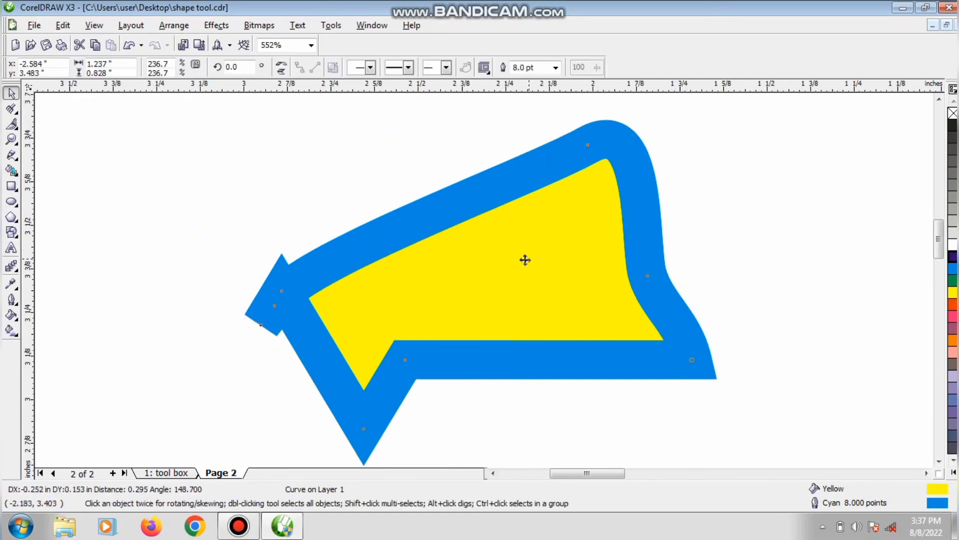
- Examine the small yellow piece's left tip up close, then view the page fitted whole, to its width and to its height
left_click(9, 141)
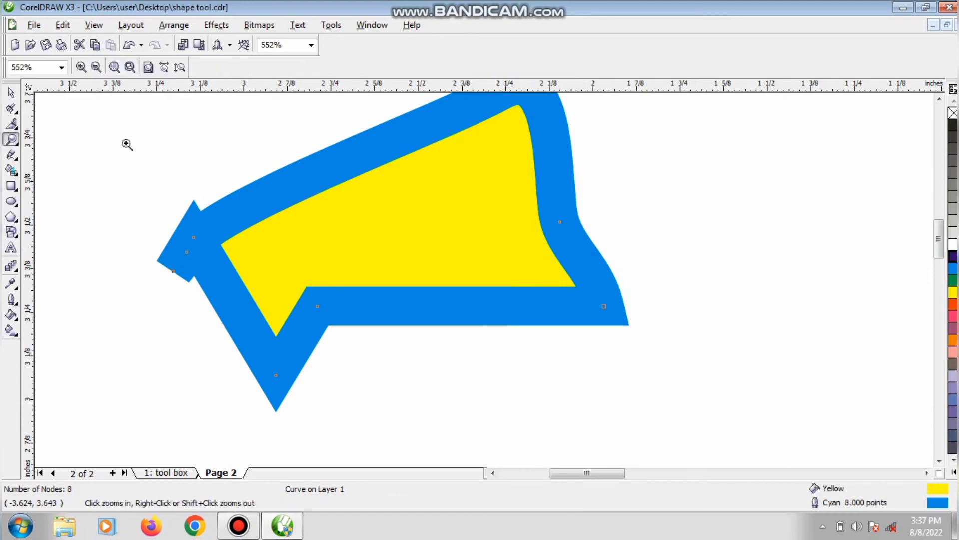
left_click_drag(131, 151, 302, 321)
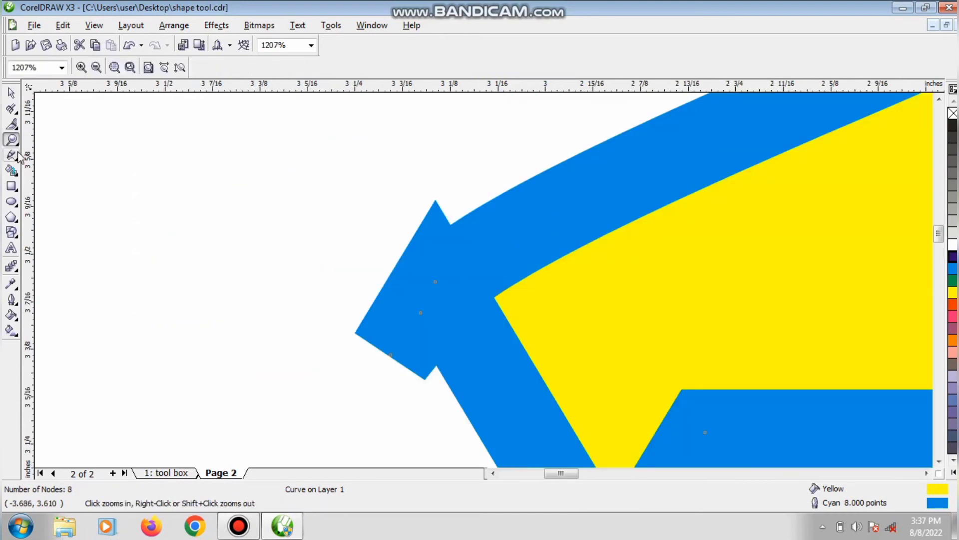
left_click(149, 69)
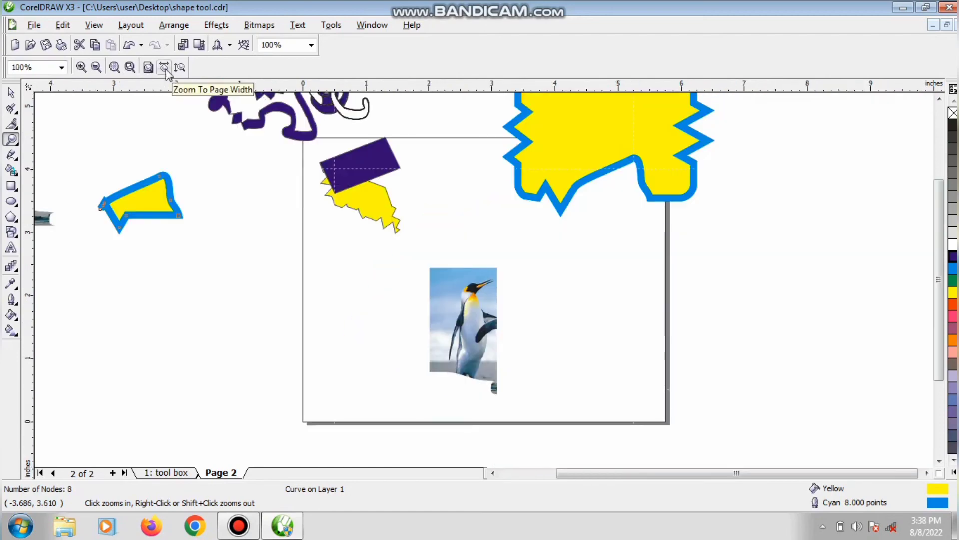
left_click(165, 69)
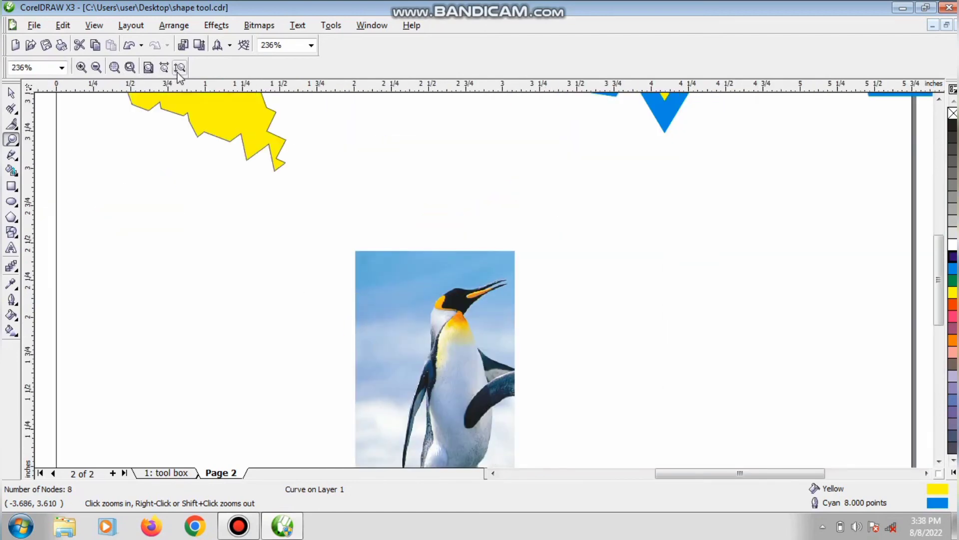
left_click(180, 67)
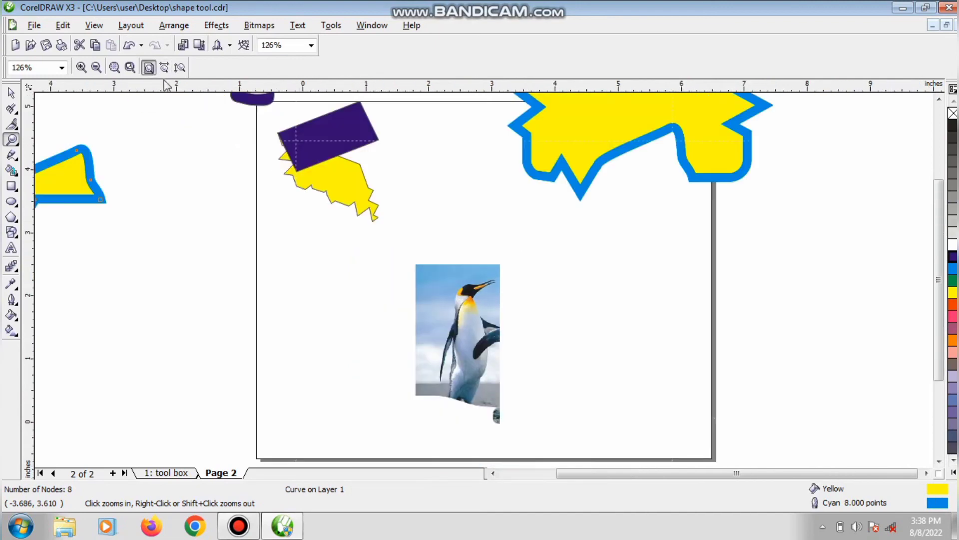
- Examine the purple rectangle and jagged yellow shape up close with the Zoom tool, then view all the objects around the page together
left_click(298, 150)
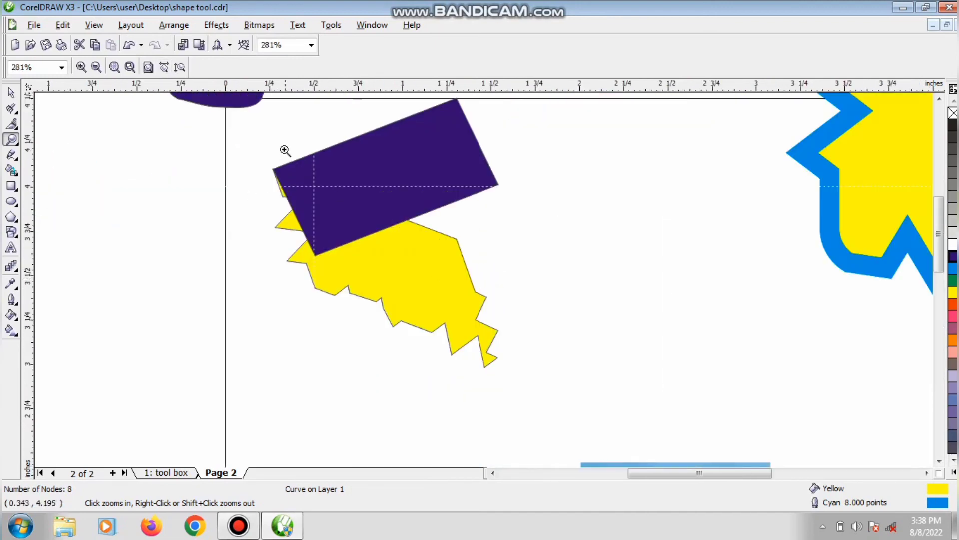
left_click_drag(226, 123, 622, 404)
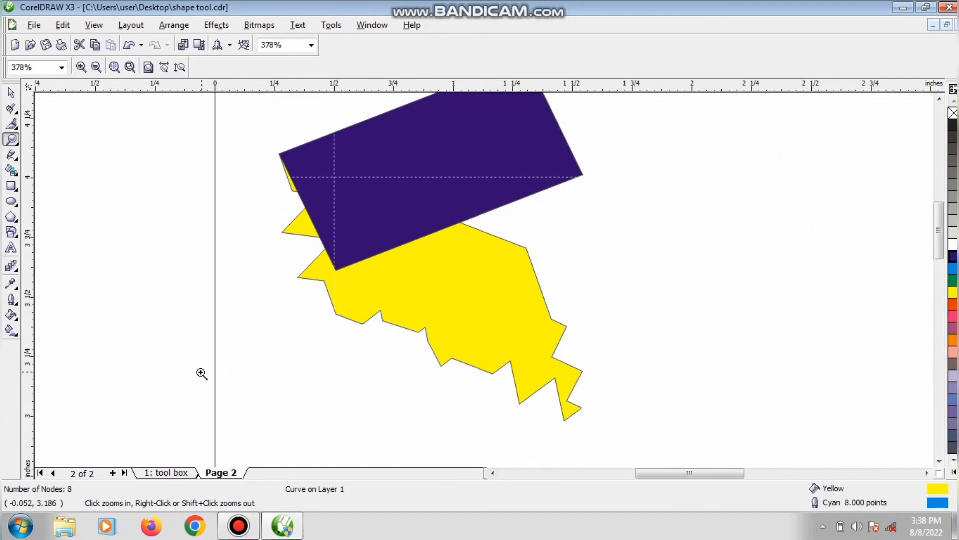
right_click(482, 281)
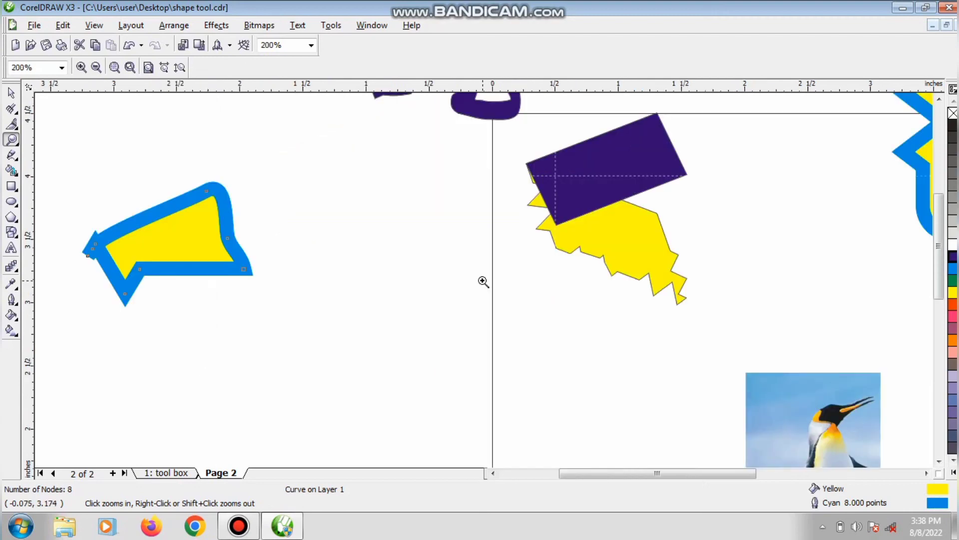
right_click(480, 282)
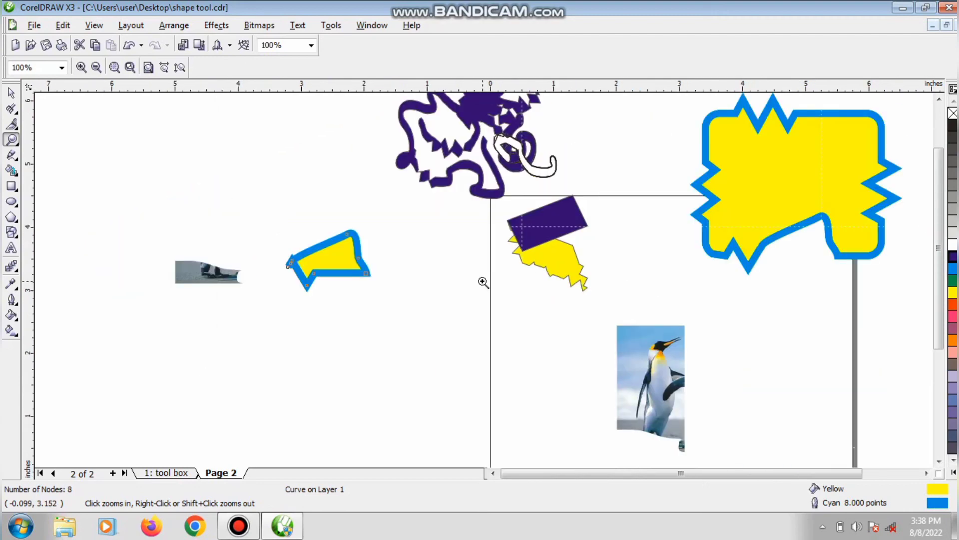
right_click(482, 281)
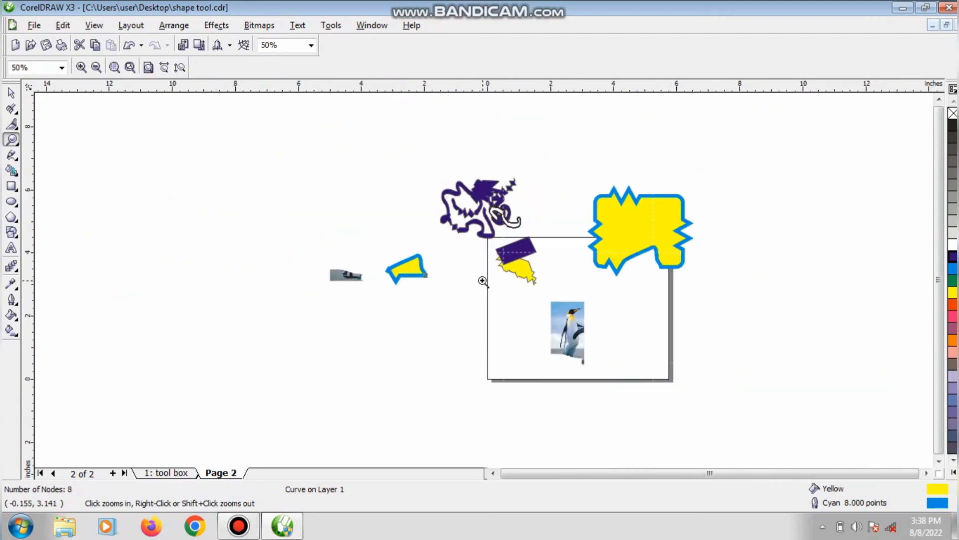
left_click(482, 281)
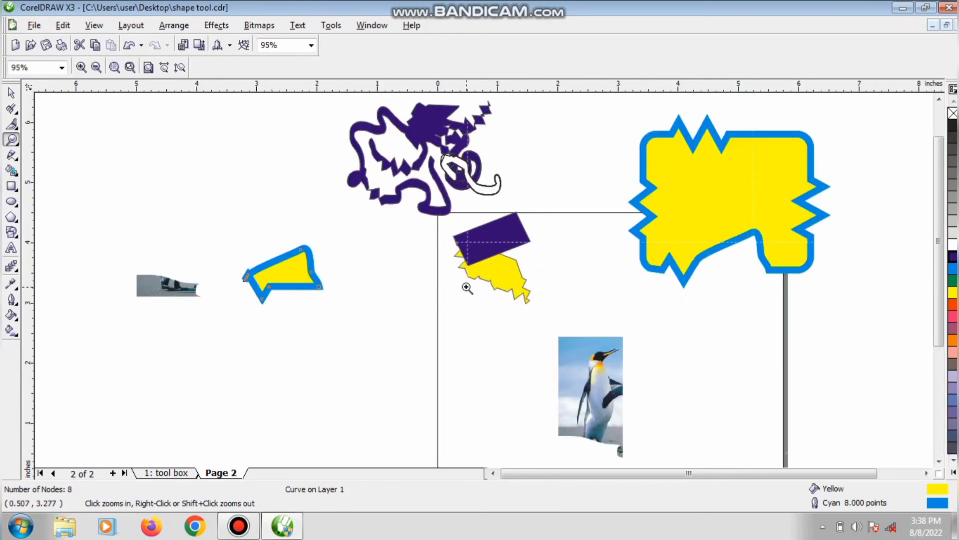
right_click(550, 306)
right_click(484, 281)
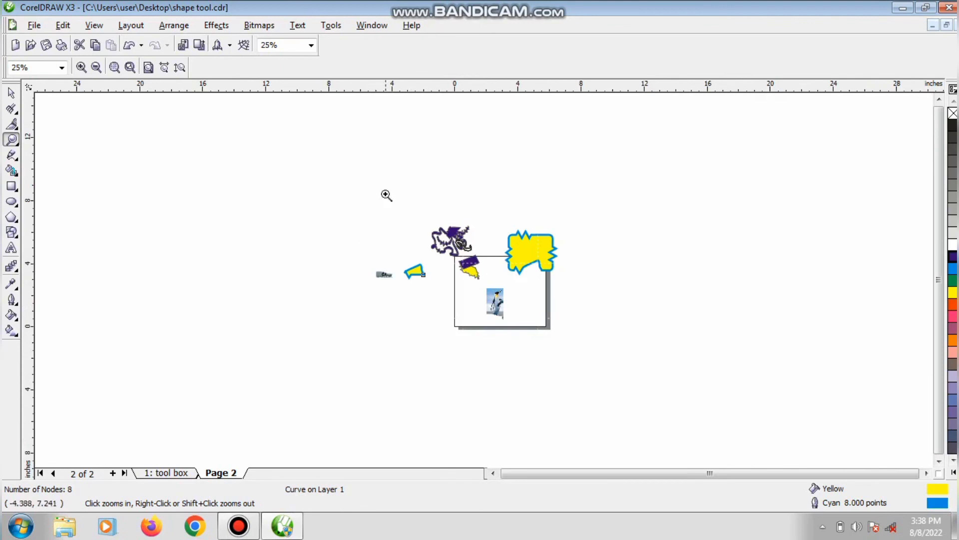
left_click_drag(385, 190, 629, 356)
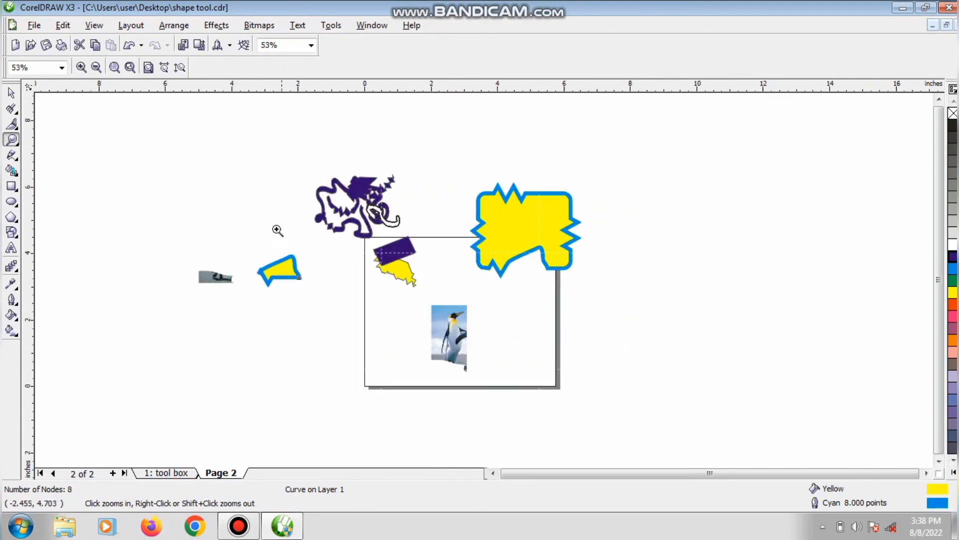
- Pan across the page and its surrounding objects in several directions with the Hand tool
left_click(15, 143)
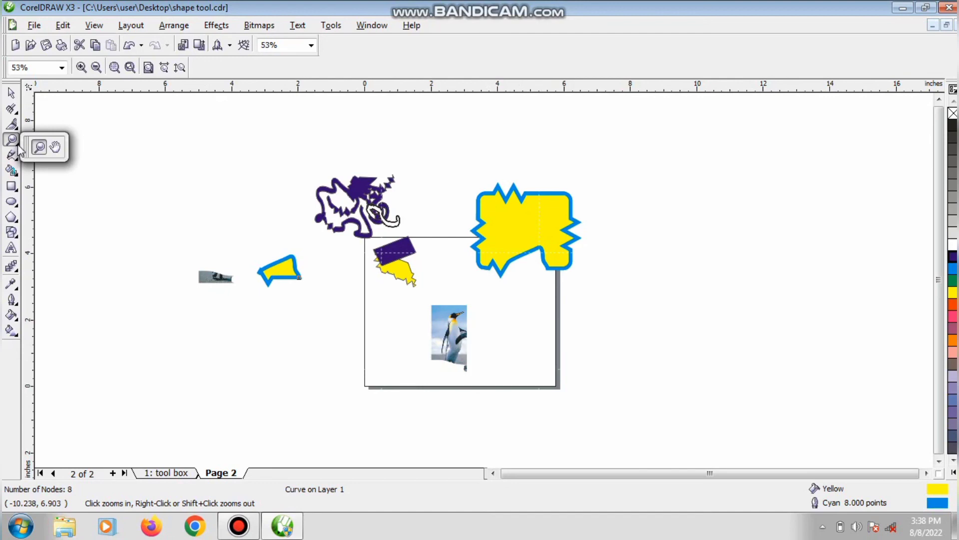
left_click(56, 149)
mouse_move(342, 293)
left_mouse_down()
mouse_move(347, 201)
mouse_move(182, 336)
mouse_move(595, 400)
mouse_move(737, 377)
mouse_move(606, 279)
left_mouse_up()
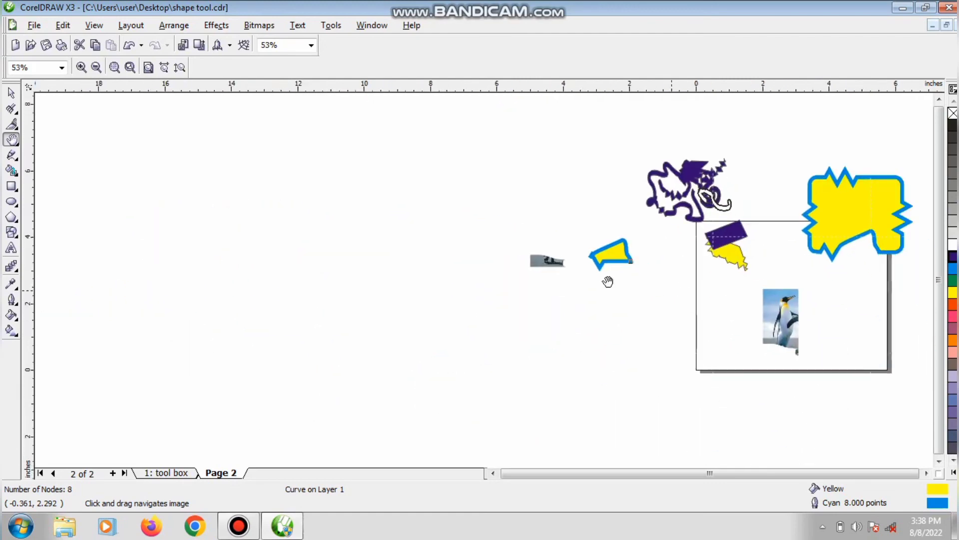
mouse_move(790, 340)
left_mouse_down()
mouse_move(525, 295)
mouse_move(362, 242)
left_mouse_up()
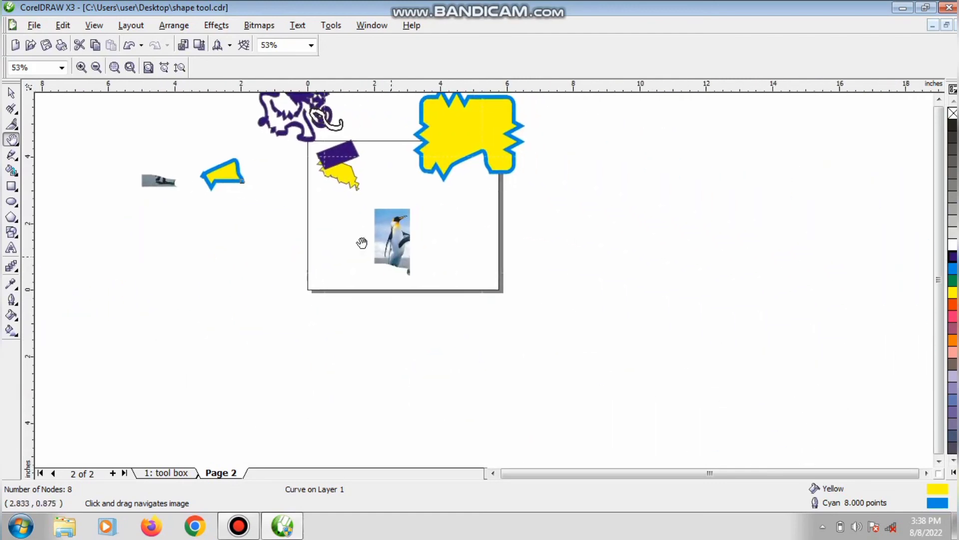
mouse_move(306, 199)
left_mouse_down()
mouse_move(675, 325)
mouse_move(676, 317)
mouse_move(529, 272)
left_mouse_up()
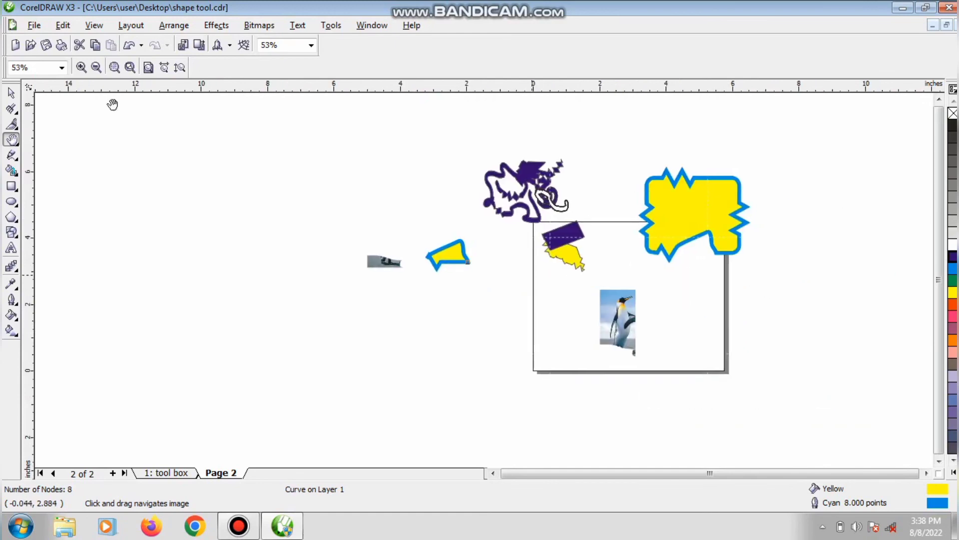
- Zoom in on the area around the small yellow piece beside the page with the Zoom tool
left_click(10, 142)
left_click(39, 147)
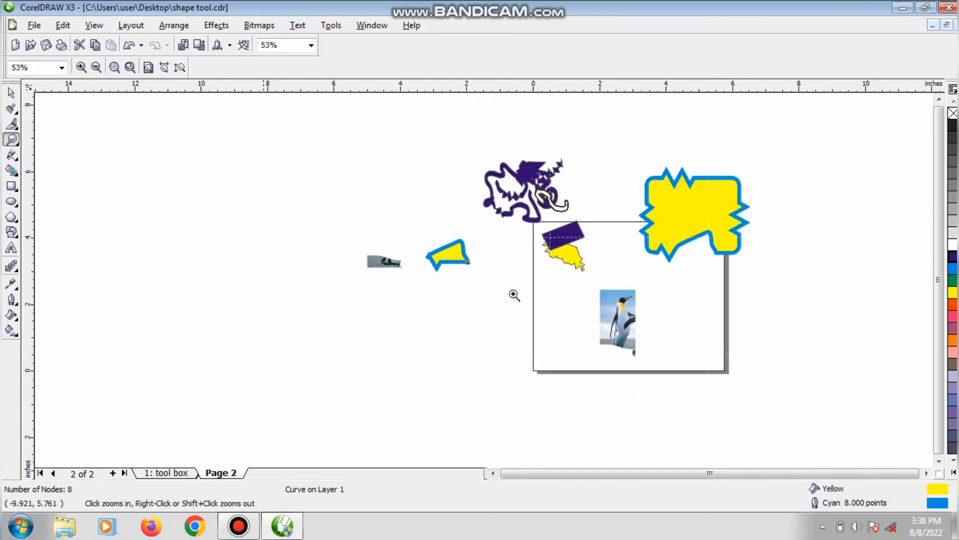
left_click_drag(245, 142, 627, 407)
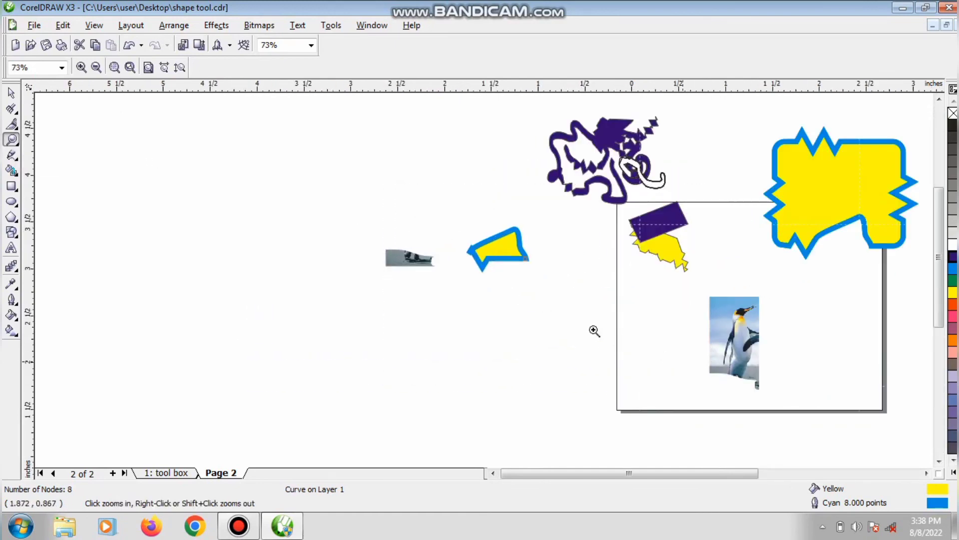
left_click(543, 275)
- Pan the magnified drawing with the Hand tool to view the large yellow shape, the purple objects and the penguin photo
left_click(10, 141)
left_click(57, 145)
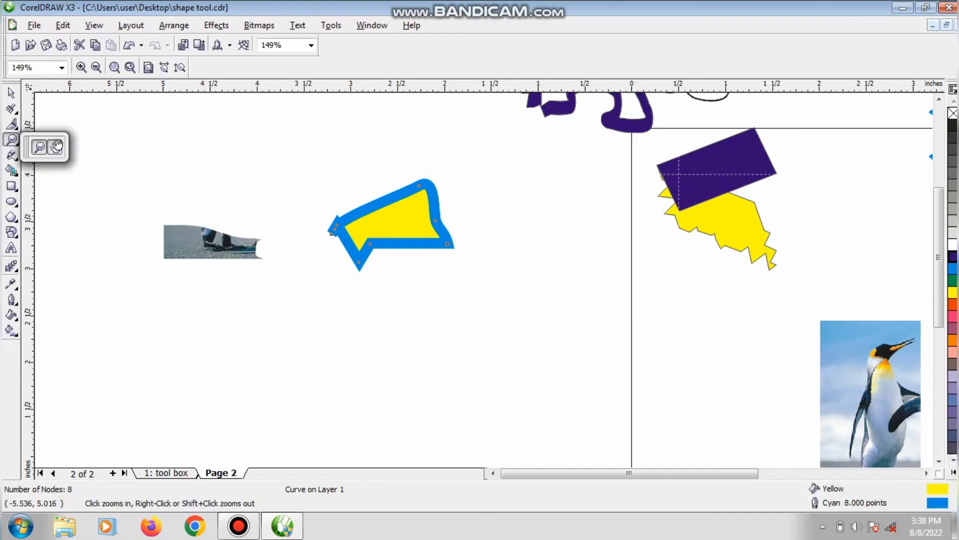
left_click_drag(707, 317, 438, 283)
left_click_drag(831, 377, 399, 347)
left_click_drag(391, 218, 486, 403)
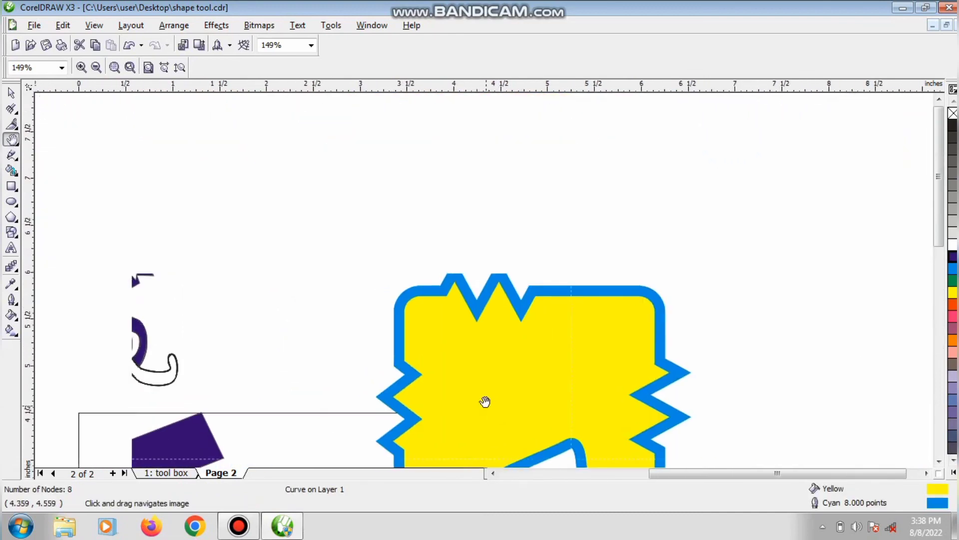
left_click_drag(240, 227, 533, 276)
left_click_drag(397, 323, 452, 176)
left_click_drag(532, 385, 520, 281)
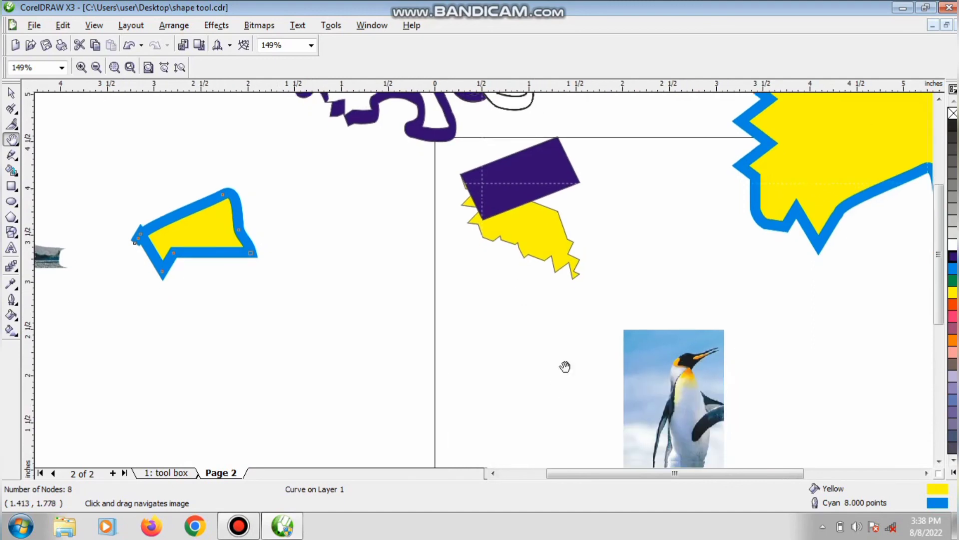
left_click_drag(567, 387, 522, 266)
left_click_drag(623, 411, 508, 345)
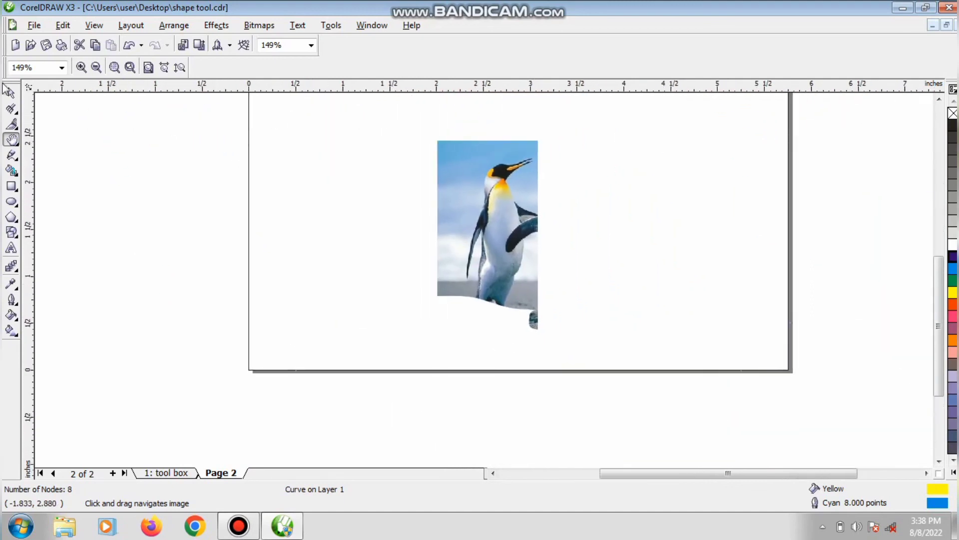
- Fit the whole page in view with the Zoom tool and return to the Pick tool
left_click(11, 141)
left_click(38, 147)
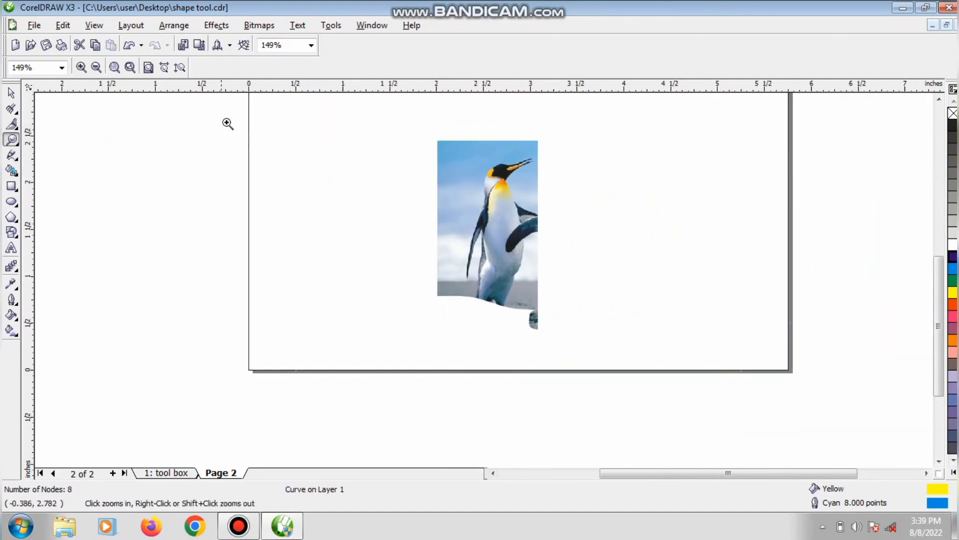
left_click(148, 67)
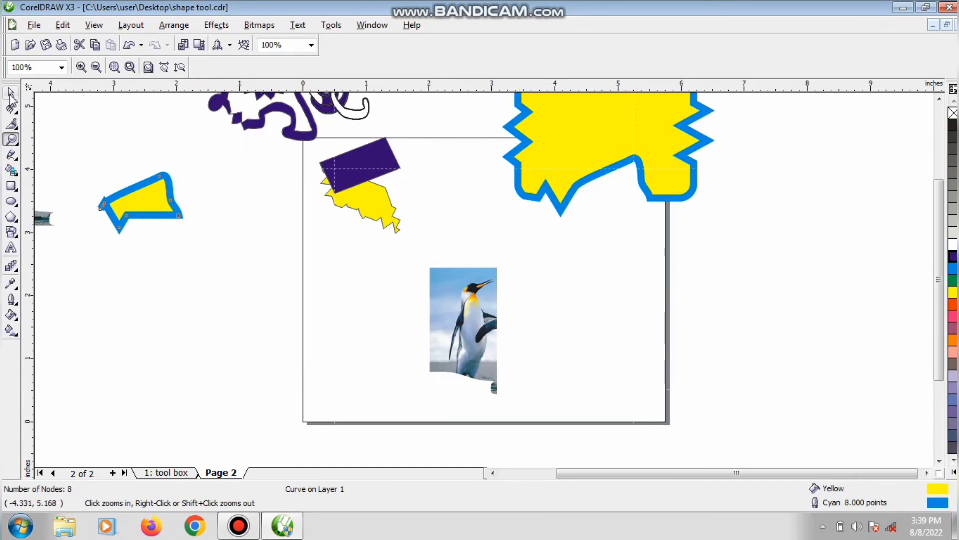
left_click(11, 95)
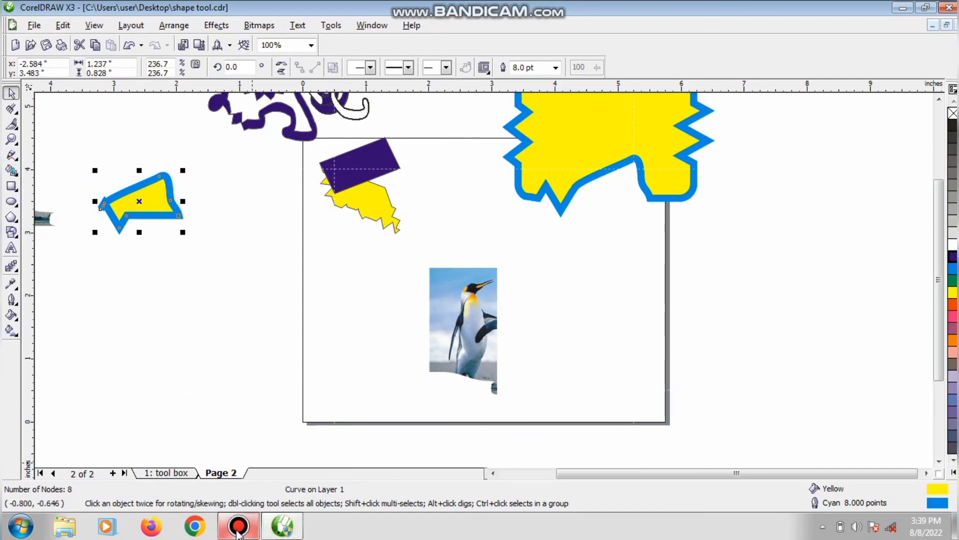
left_click(239, 526)
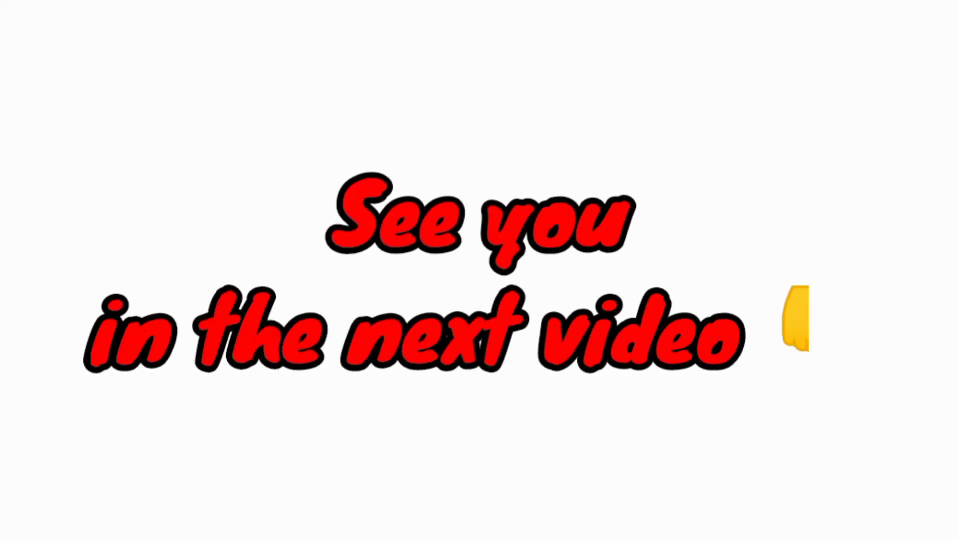